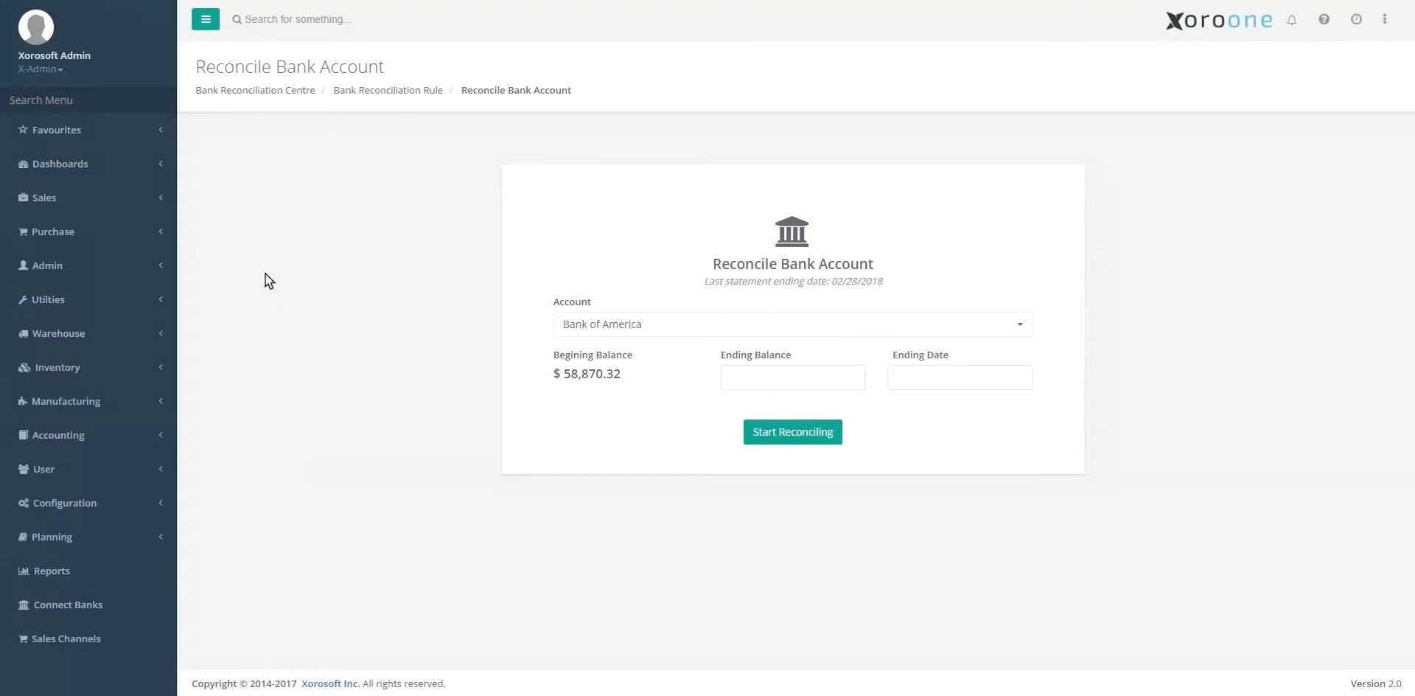
# Find the Reconcile Bank Account page by searching the menu for "reconc" and open it
pyautogui.click(93, 100)
pyautogui.write('reconc')
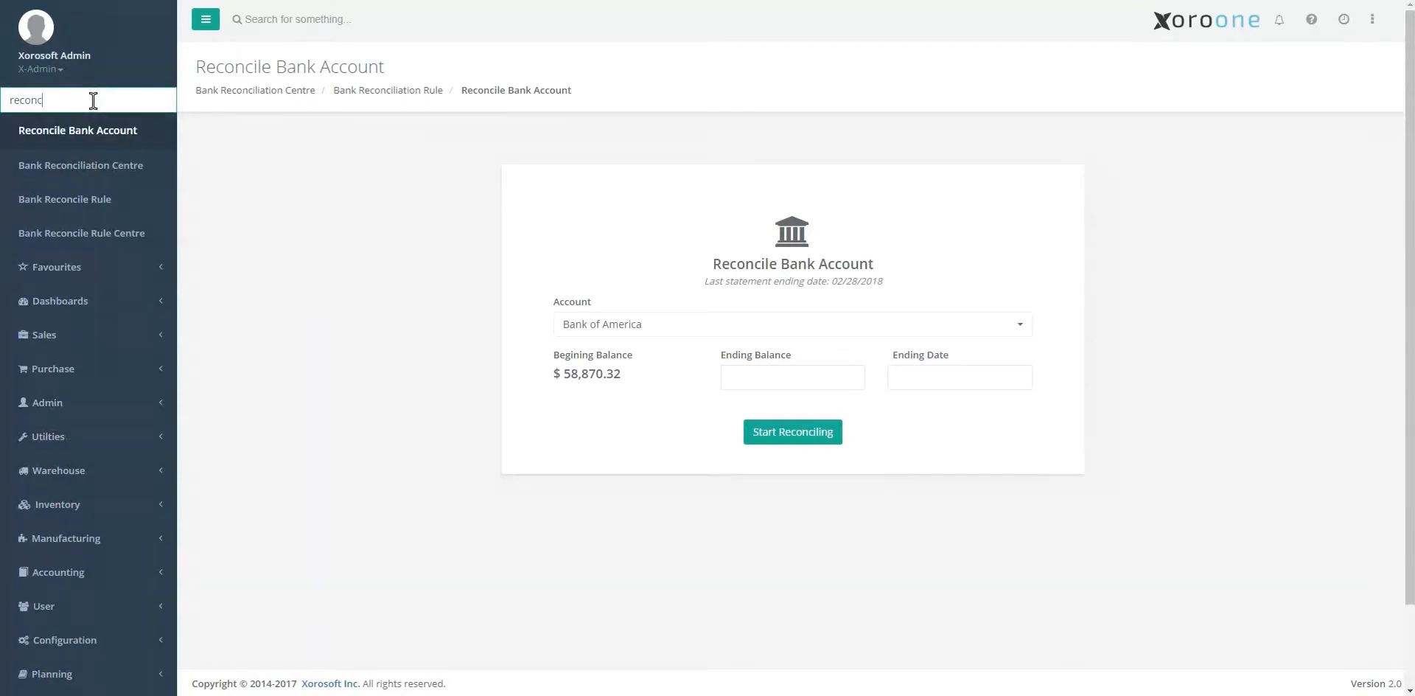
pyautogui.press('Return')
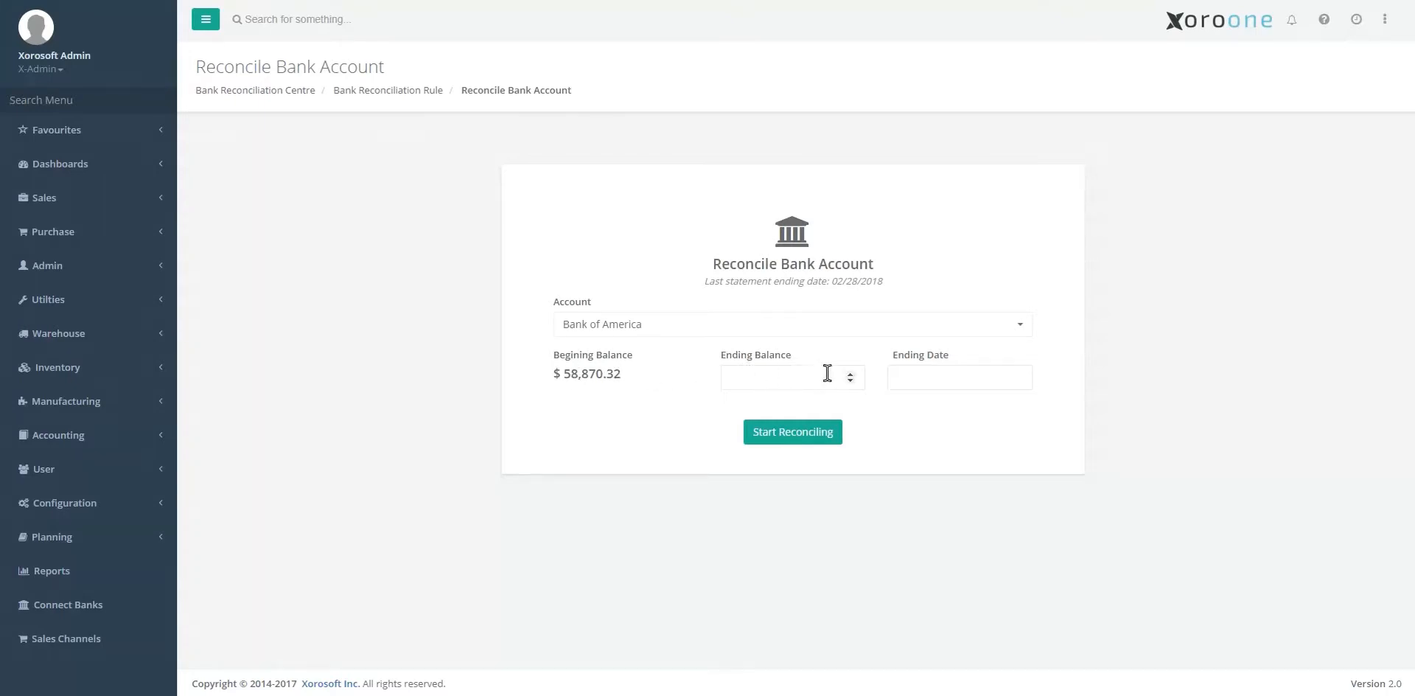
# Start reconciling the Bank of America account with ending date 03/31/2018 and ending balance 58870.32
pyautogui.click(917, 375)
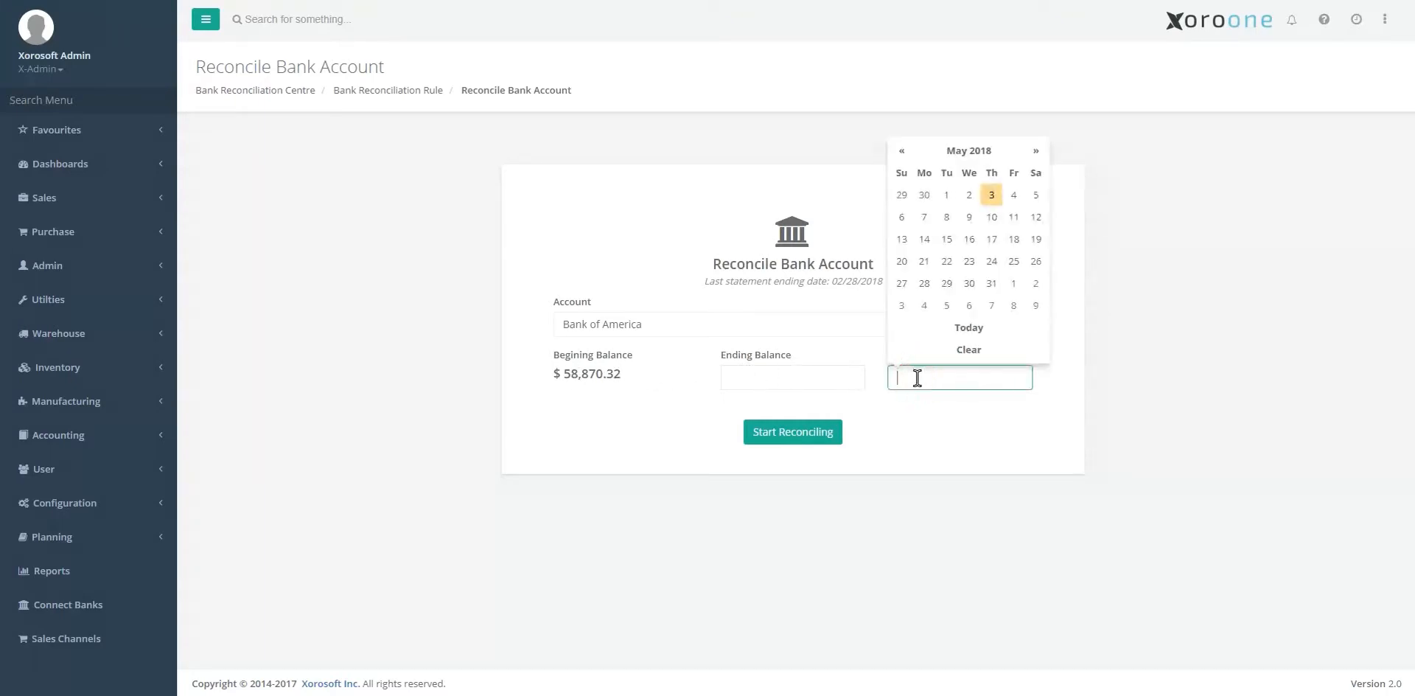
pyautogui.click(960, 150)
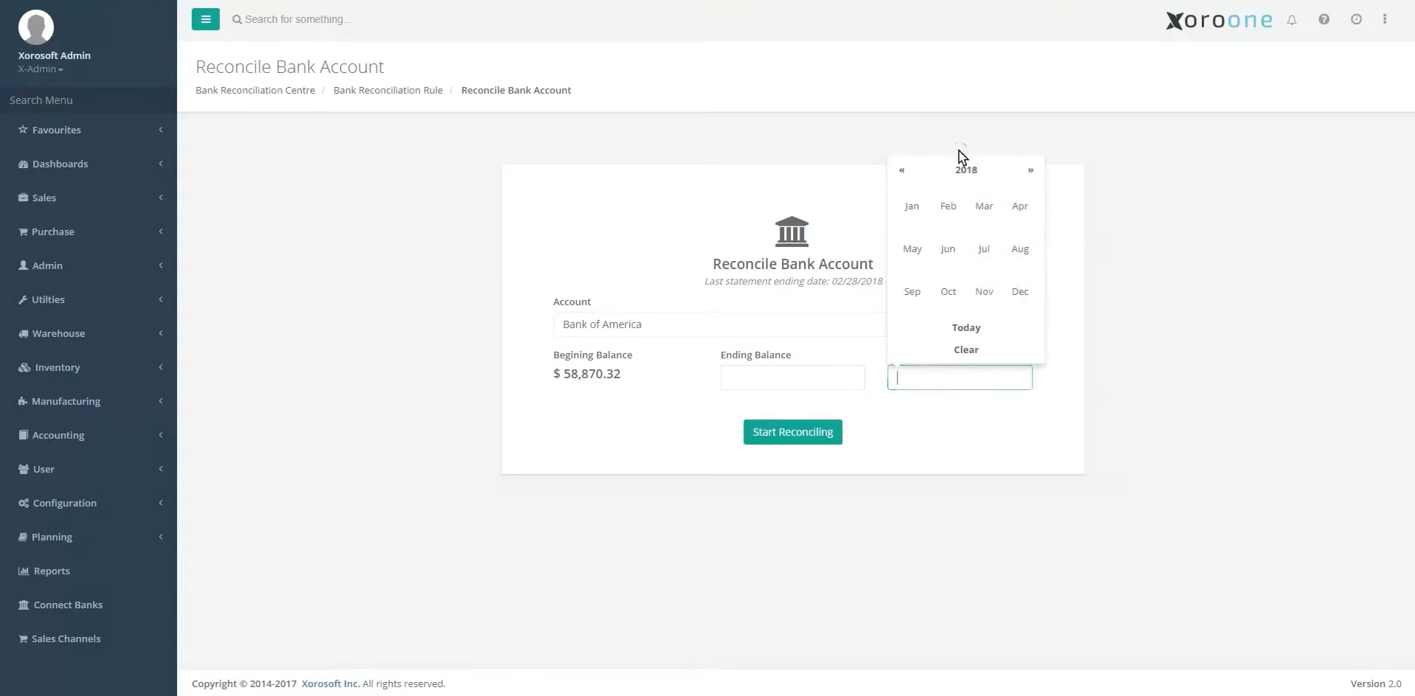
pyautogui.click(982, 215)
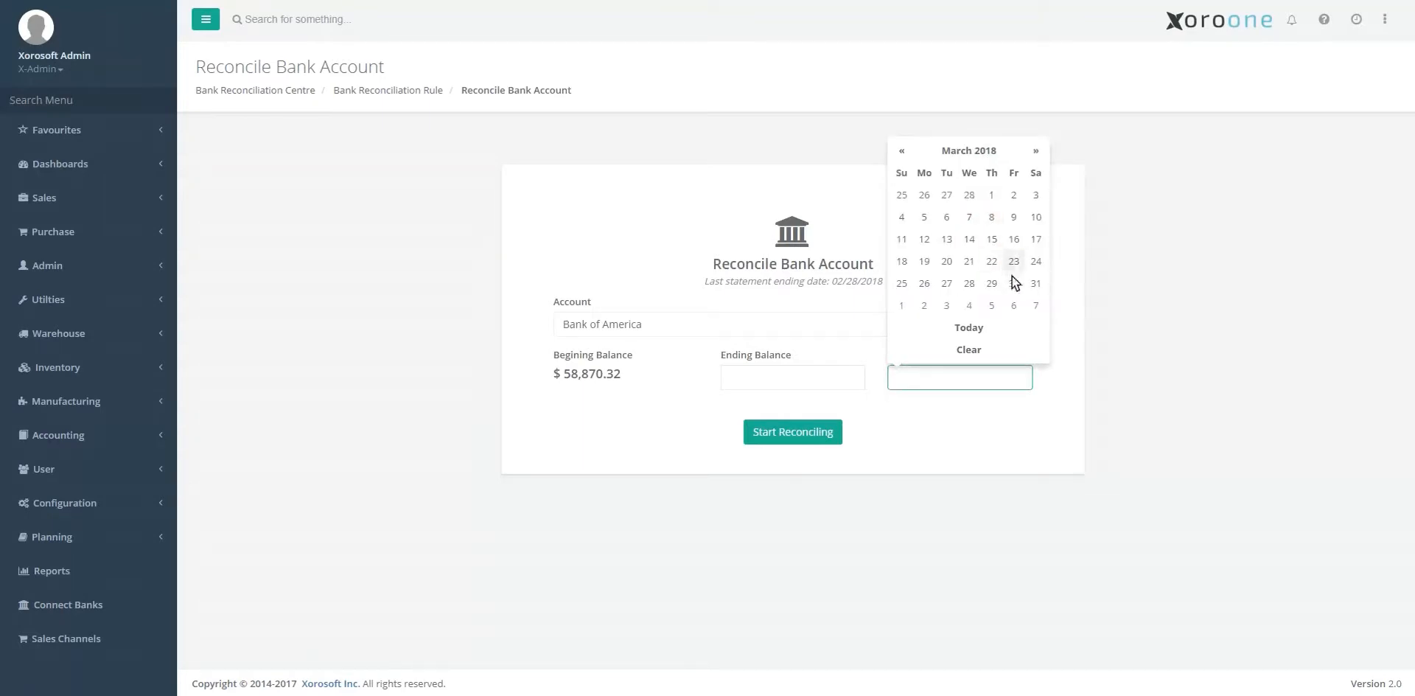
pyautogui.click(1037, 284)
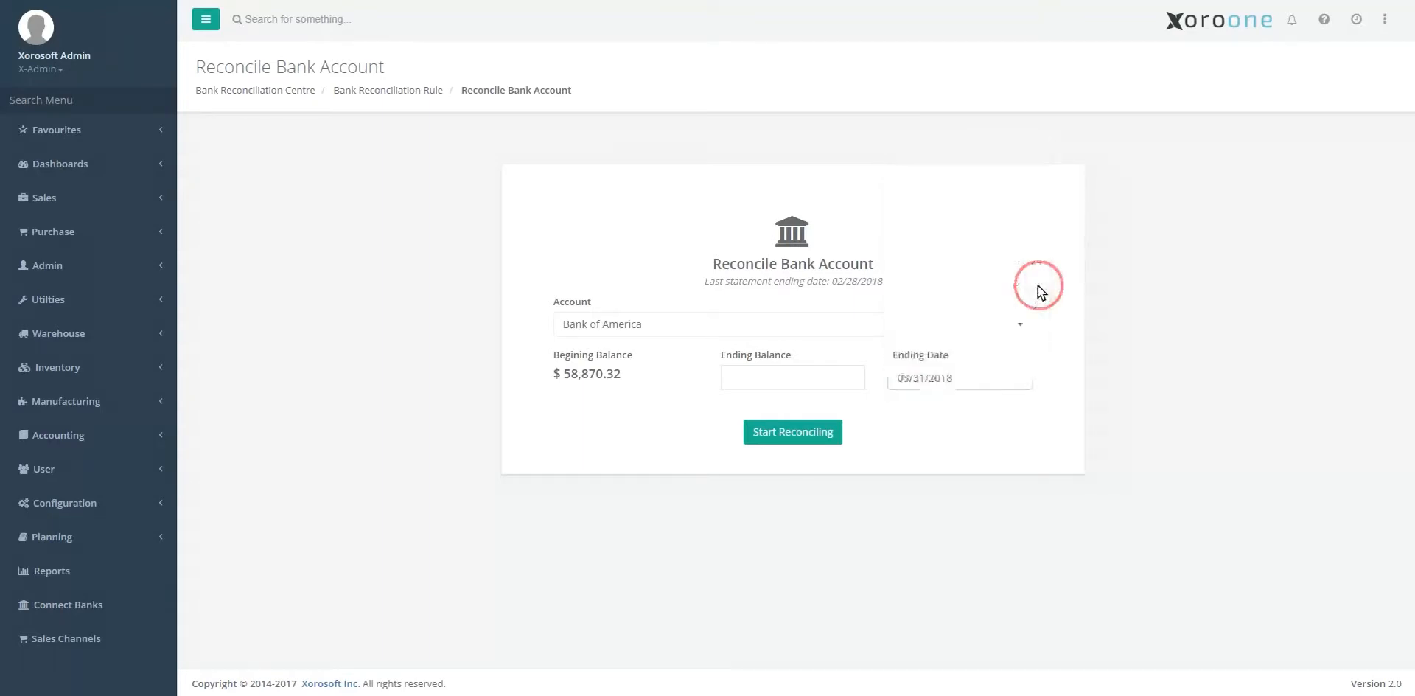
pyautogui.click(770, 378)
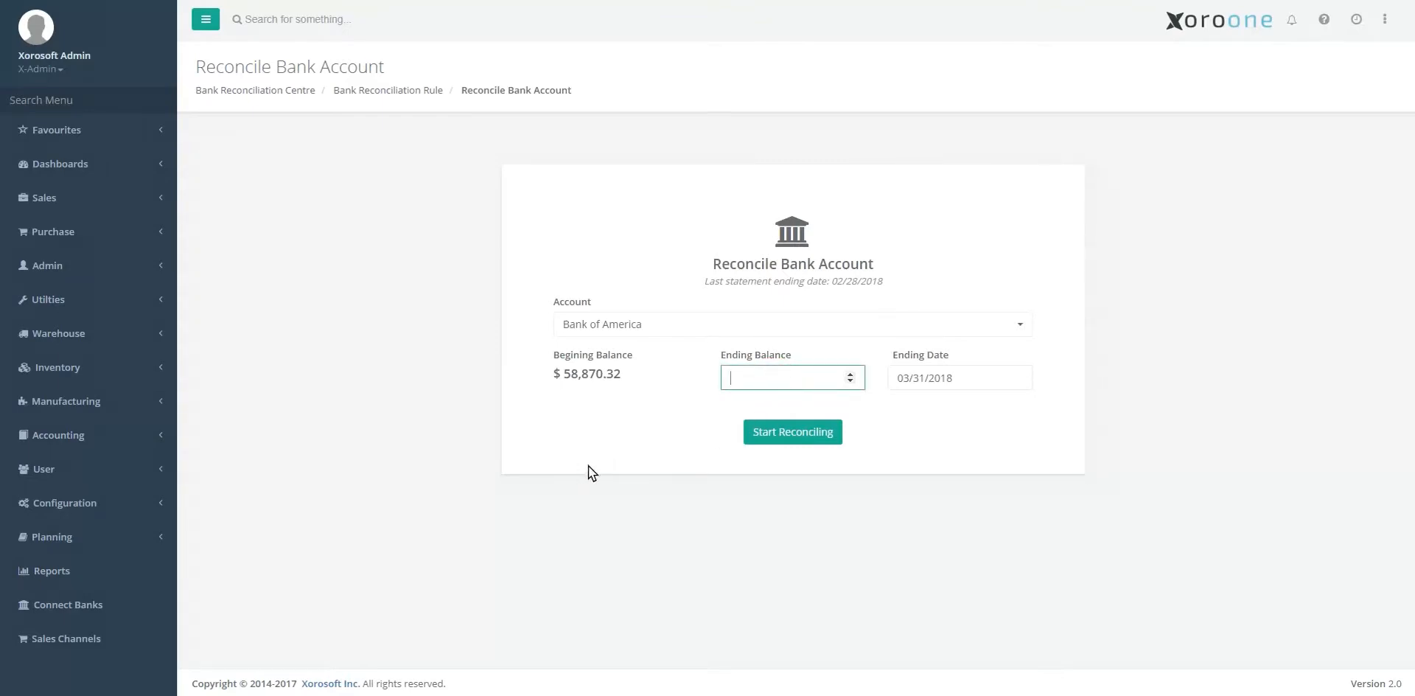
pyautogui.write('58870.32')
pyautogui.click(779, 438)
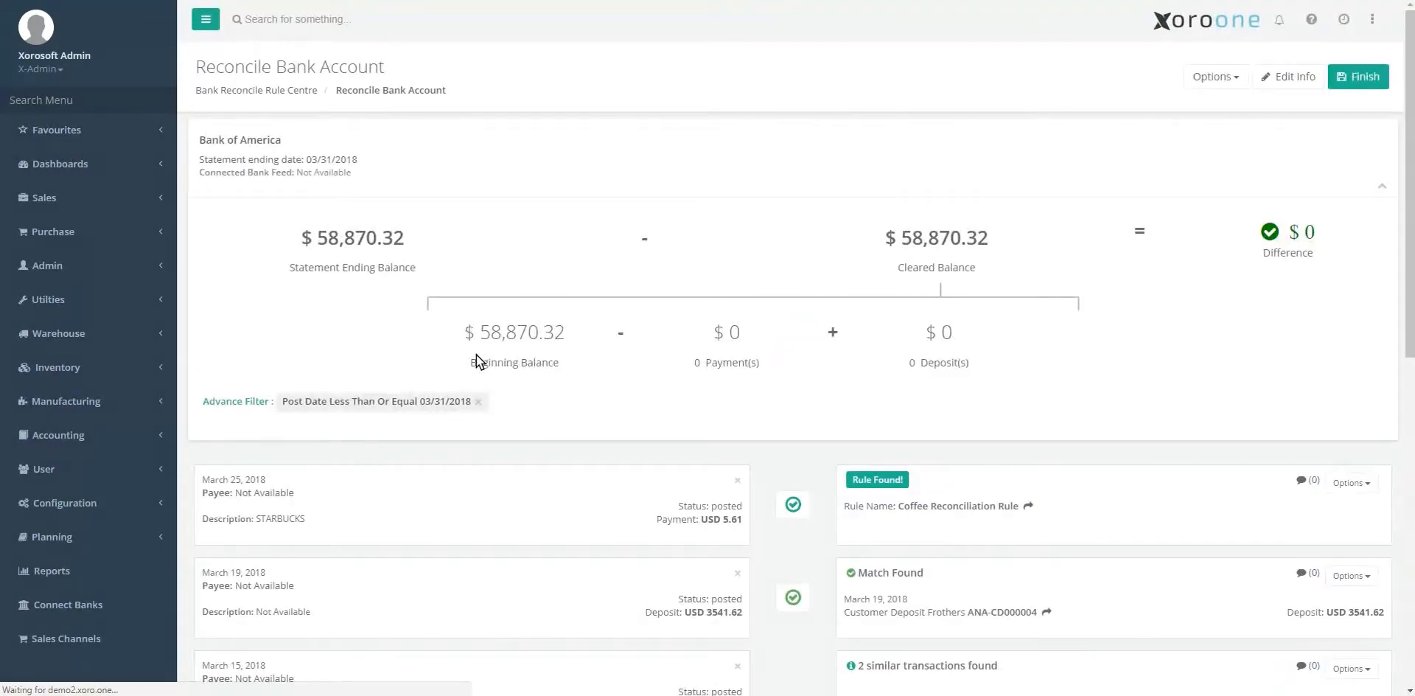
# Examine the statement transactions with their suggested matches, the editable reconciliation info and the page's additional options
pyautogui.scroll(-5, 476, 355)
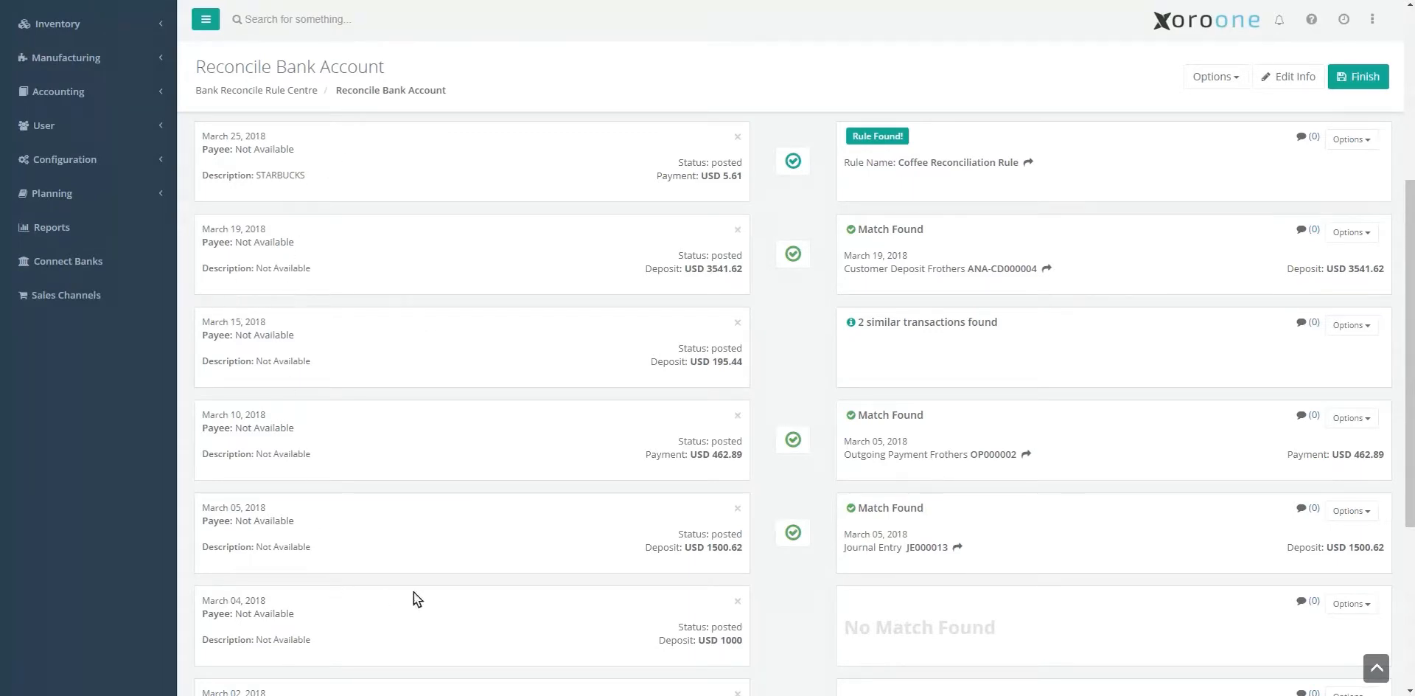
pyautogui.click(1410, 371)
pyautogui.moveTo(1411, 371)
pyautogui.mouseDown()
pyautogui.moveTo(1410, 463)
pyautogui.moveTo(1411, 361)
pyautogui.mouseUp()
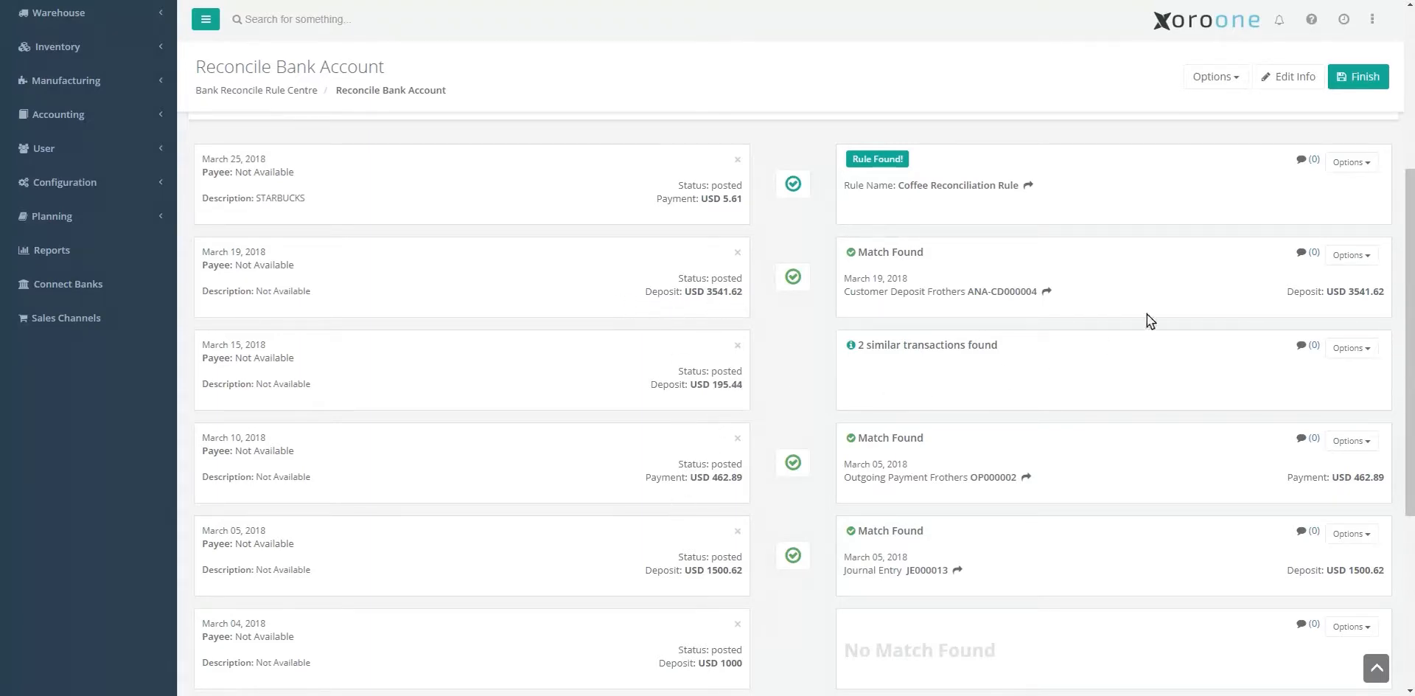
pyautogui.scroll(5, 1397, 266)
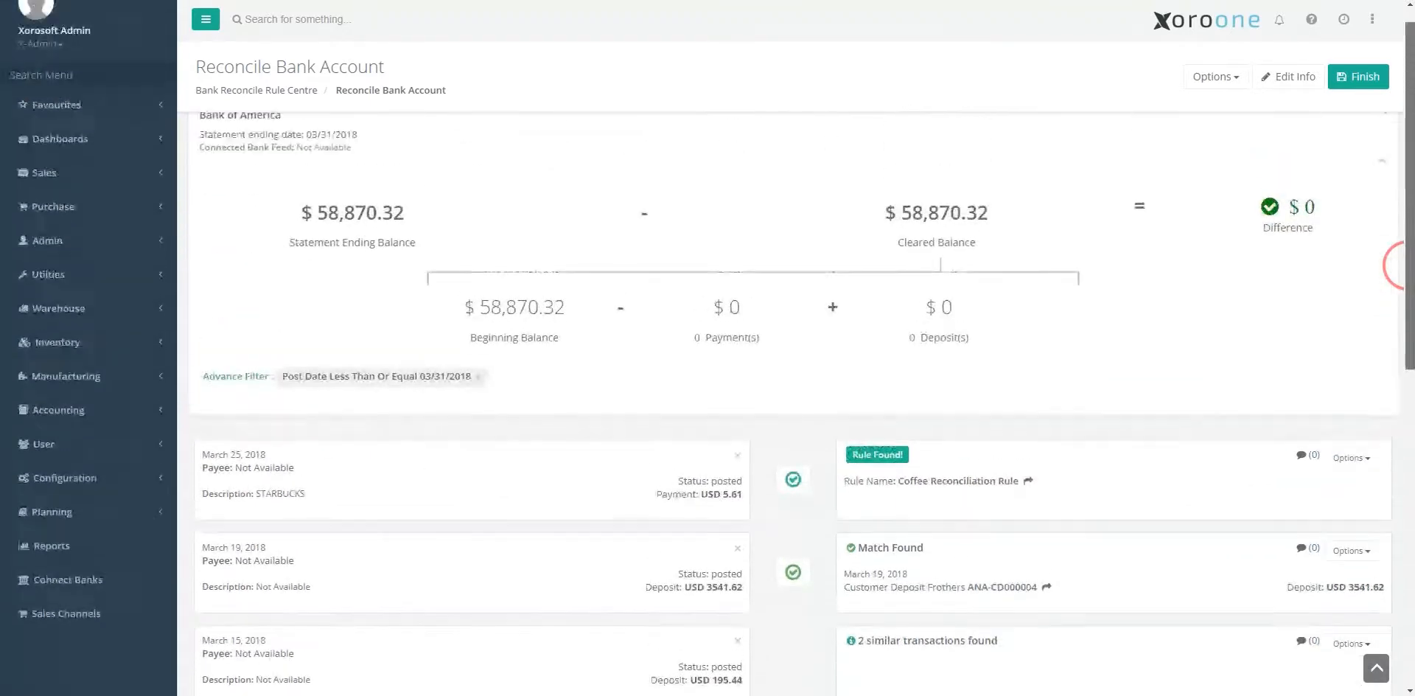
pyautogui.click(1268, 81)
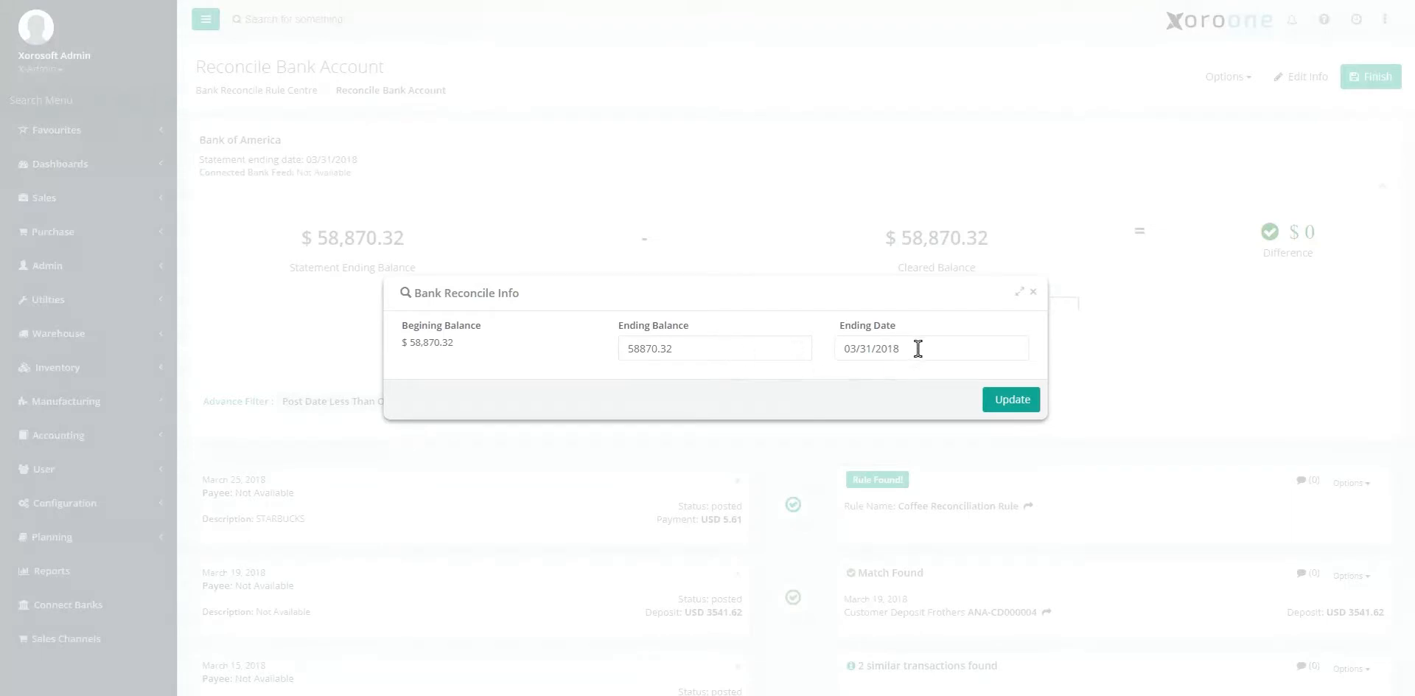
pyautogui.click(1033, 293)
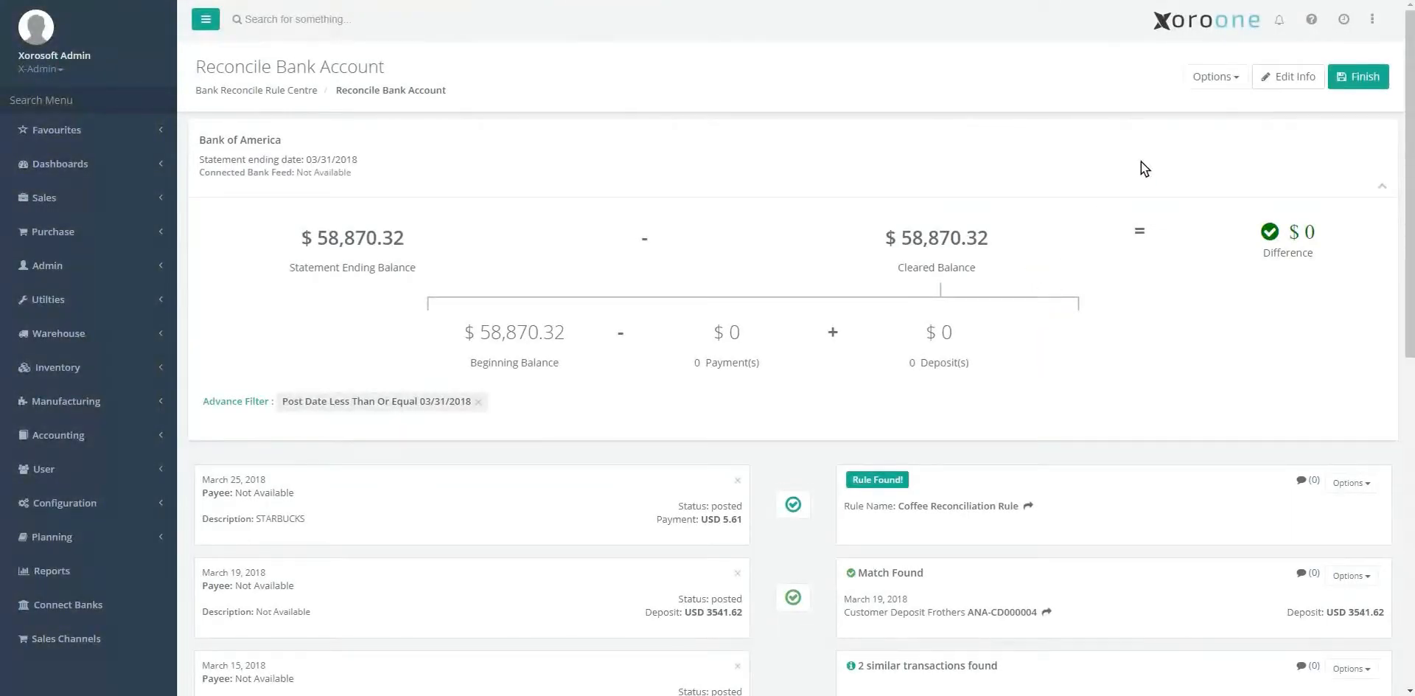
pyautogui.click(1217, 82)
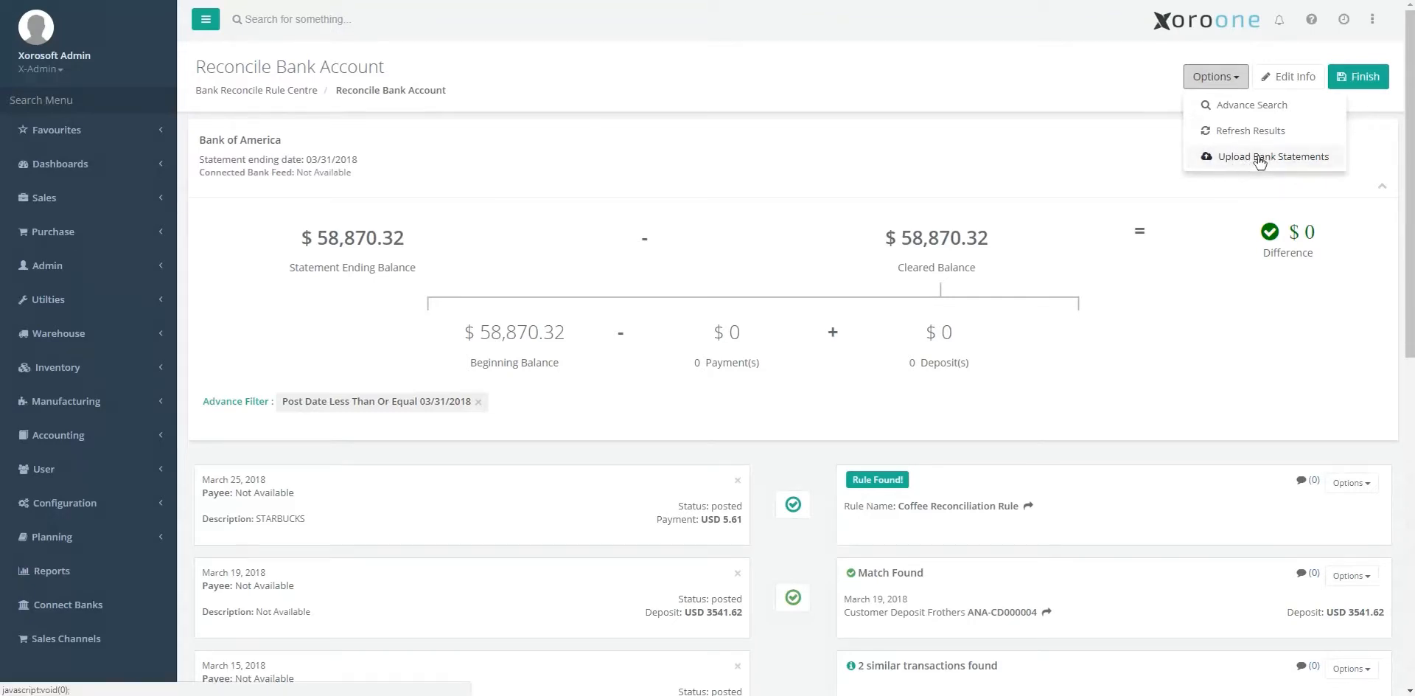
pyautogui.click(822, 116)
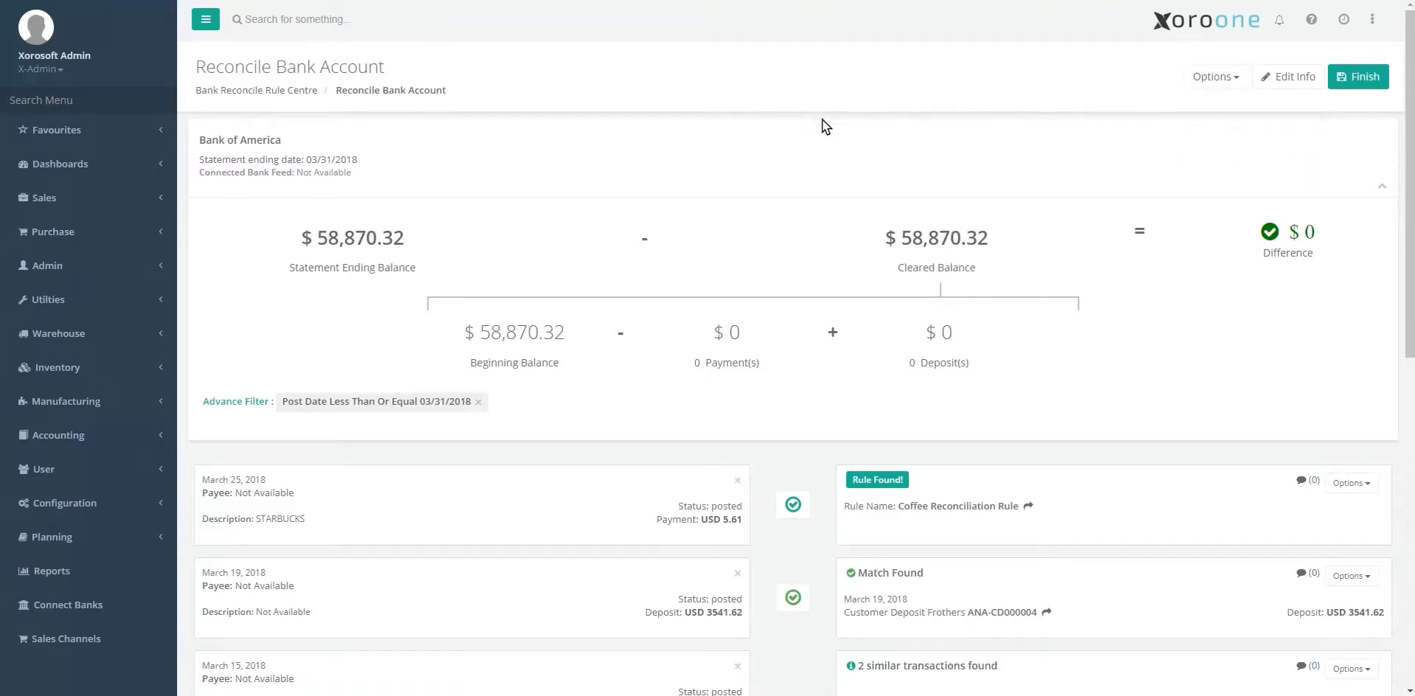
# Inspect the Frothers customer deposit record suggested as the match for the March 19 bank deposit, and close it
pyautogui.moveTo(1402, 190); pyautogui.dragTo(1396, 345)
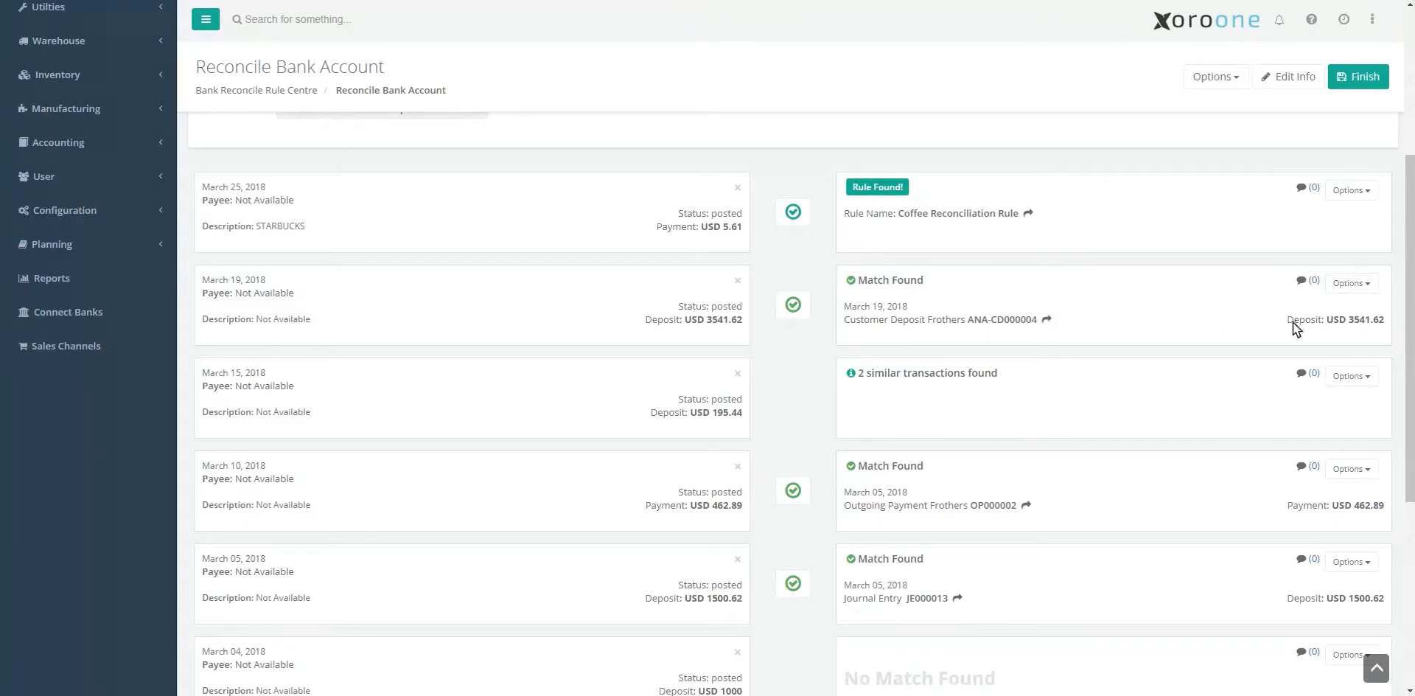
pyautogui.click(1046, 319)
pyautogui.moveTo(419, 186); pyautogui.dragTo(731, 109)
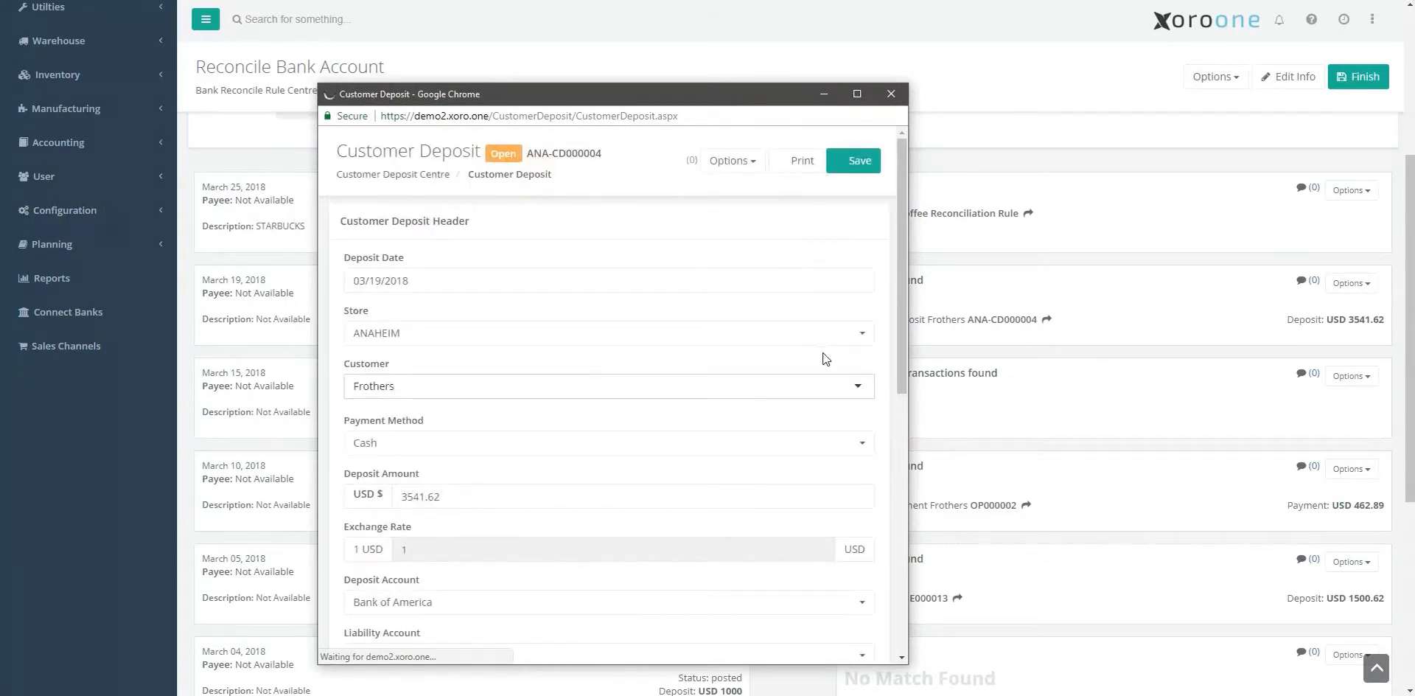
pyautogui.scroll(-10, 823, 359)
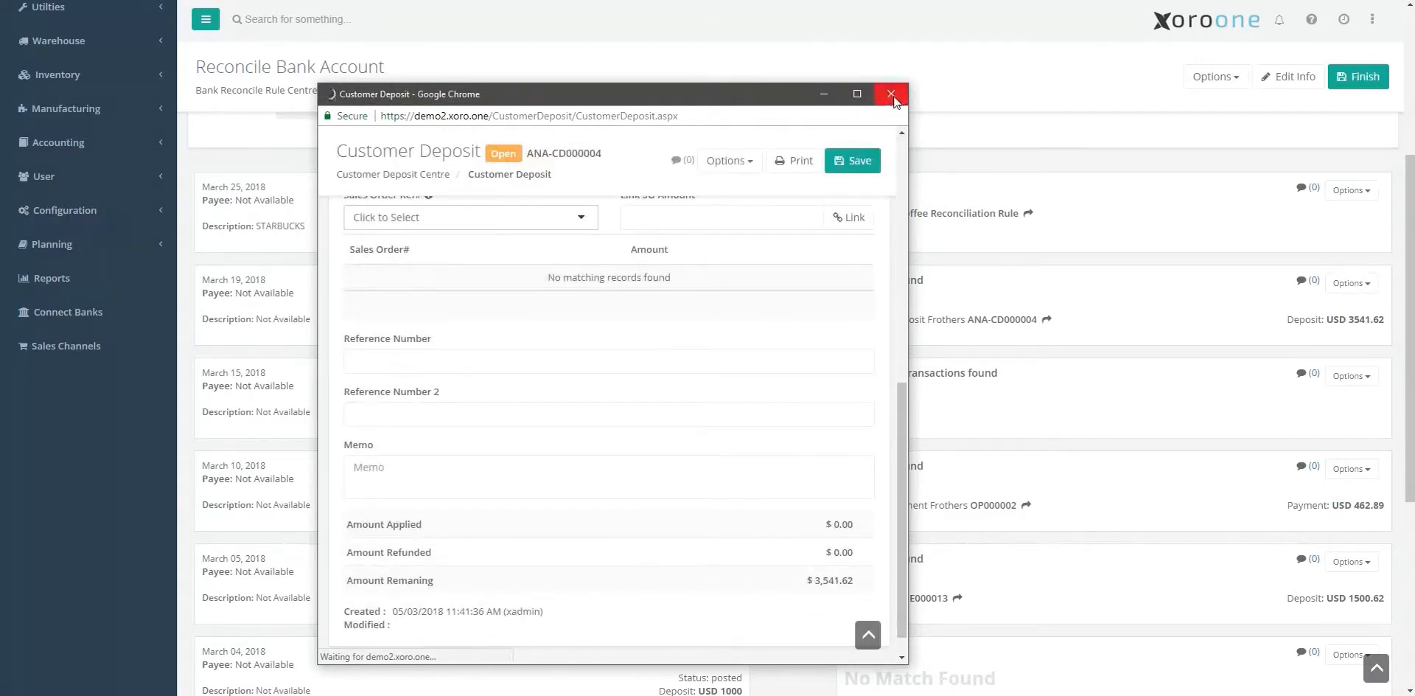
pyautogui.click(891, 94)
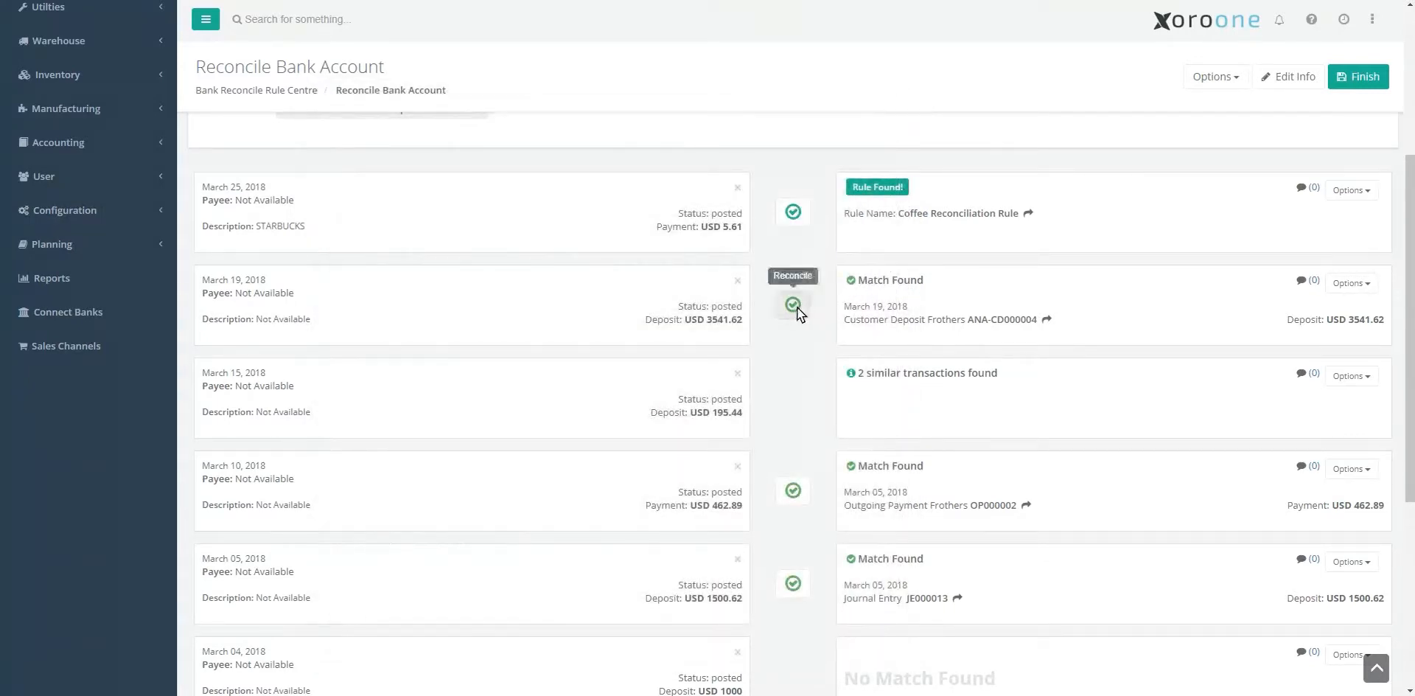
# Reconcile the matched March 19 deposit of USD 3541.62 and check its reconciled transaction details
pyautogui.click(794, 305)
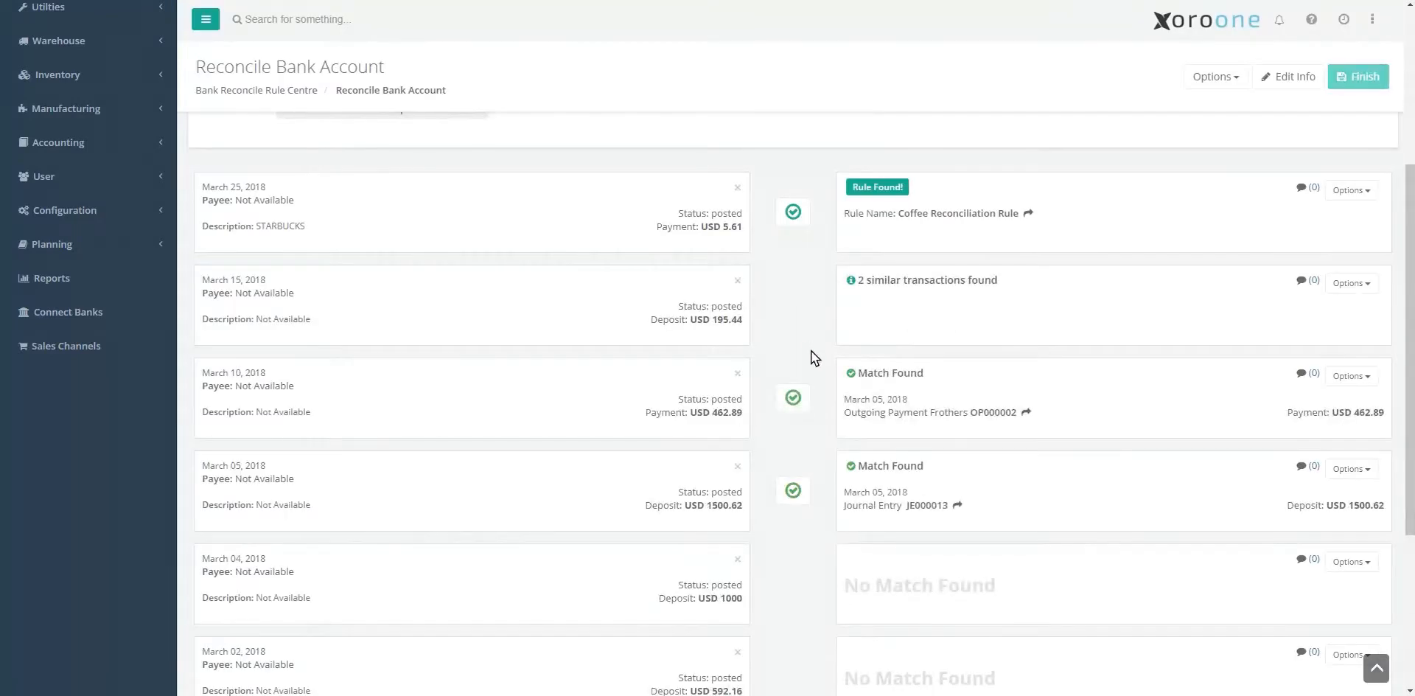
pyautogui.scroll(-5, 811, 352)
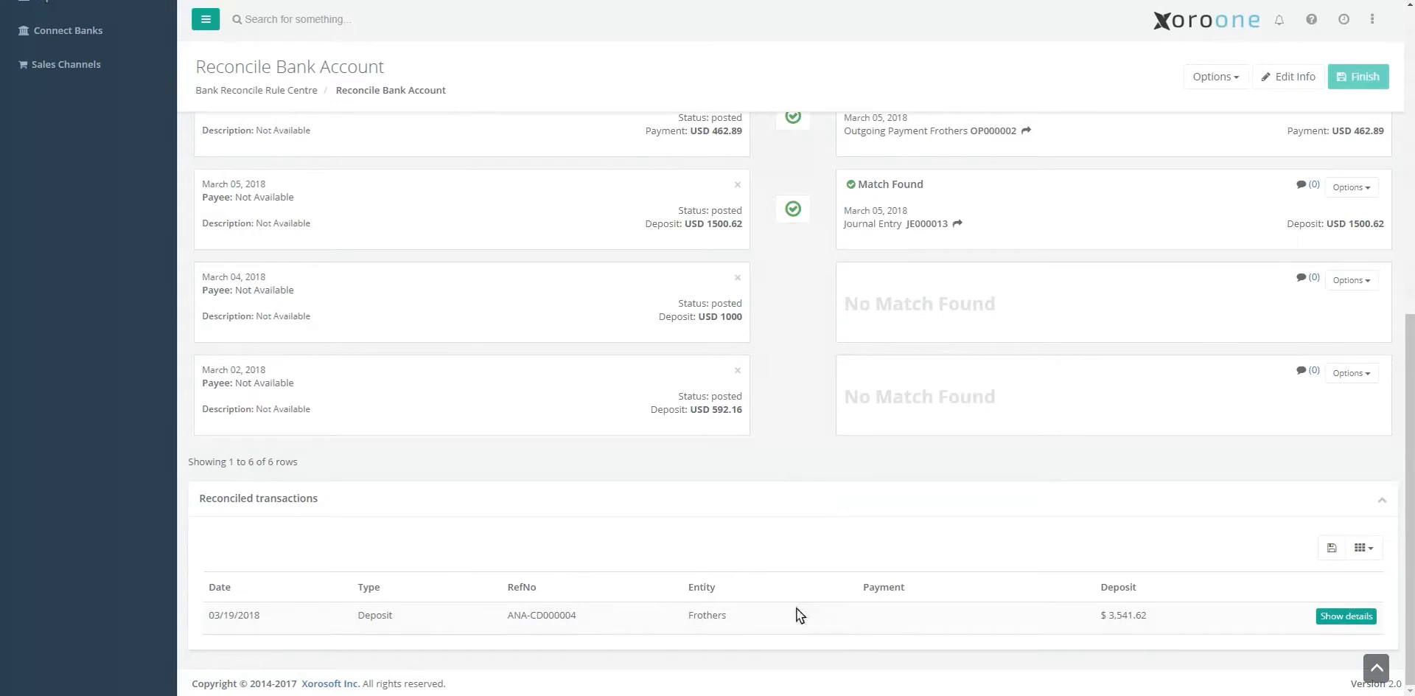
pyautogui.click(1332, 617)
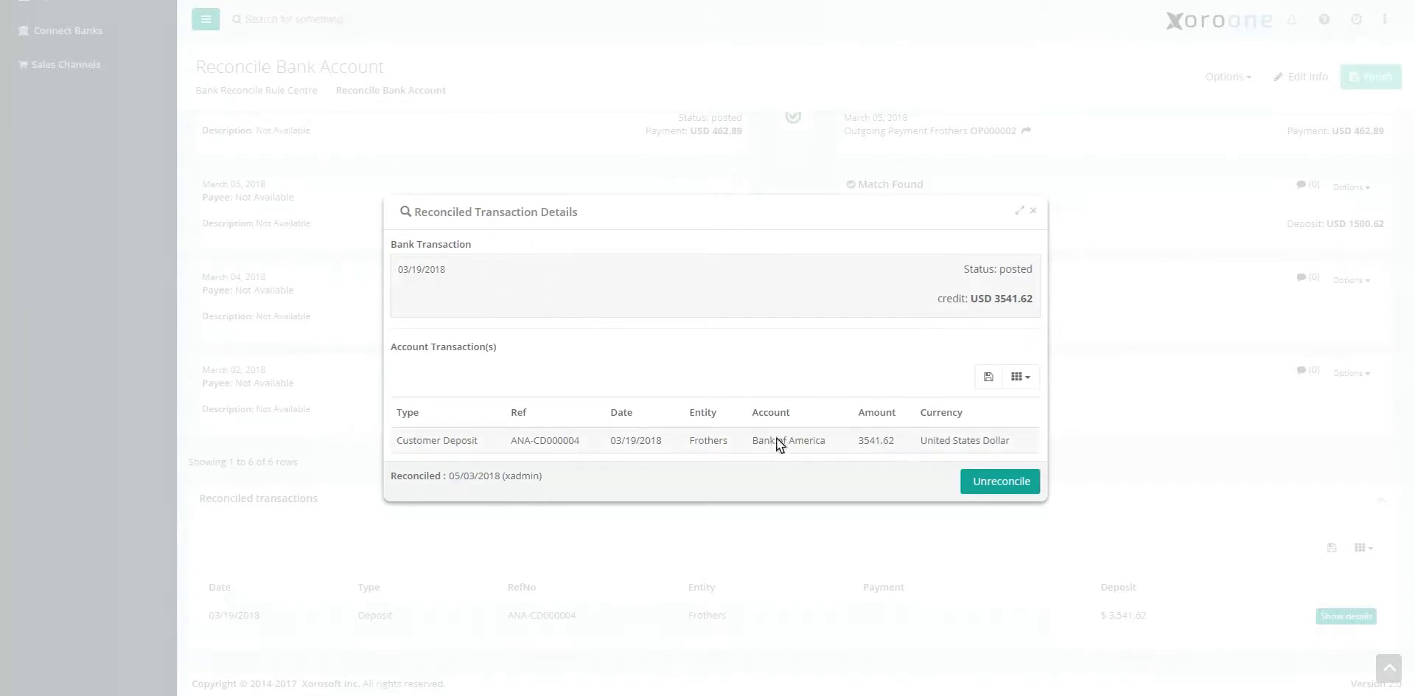
pyautogui.click(1032, 210)
# Reconcile the March 25 STARBUCKS payment using its rule and the March 15 deposit with the 03/15/2018 invoice payment
pyautogui.scroll(5, 809, 352)
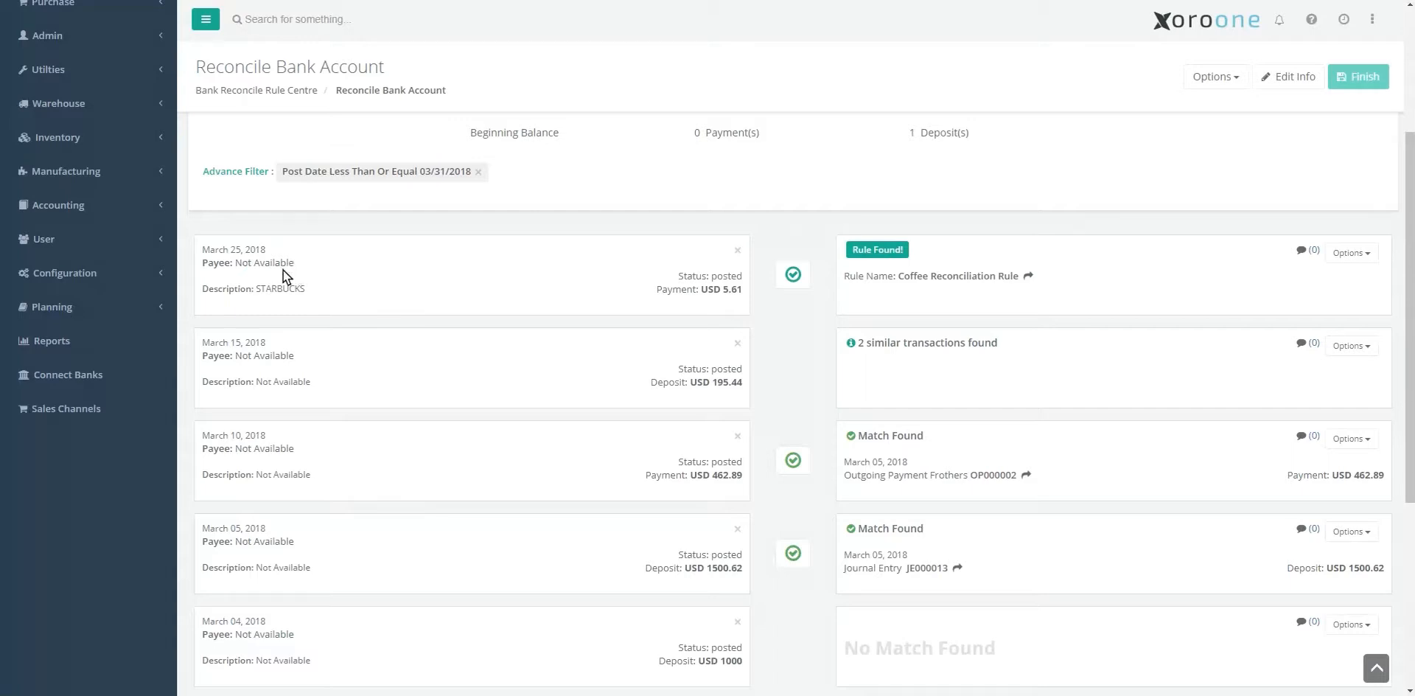
pyautogui.click(793, 275)
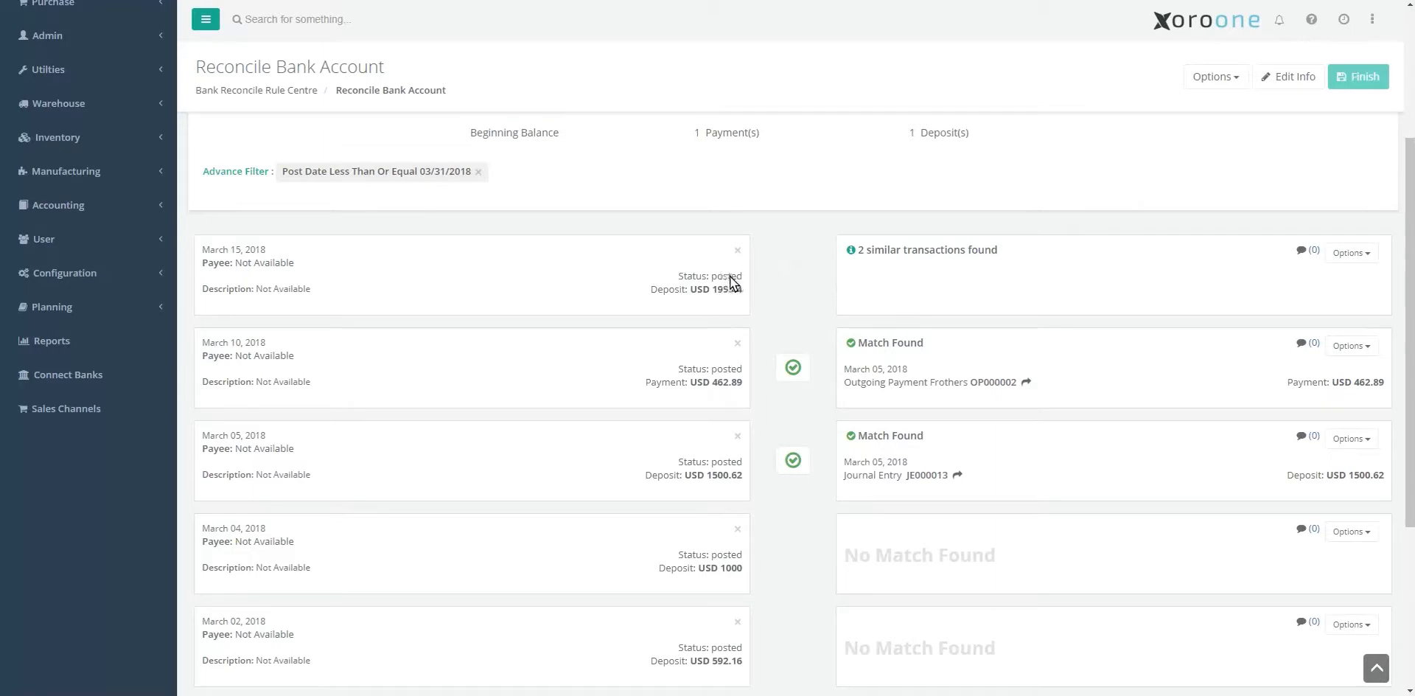
pyautogui.click(953, 250)
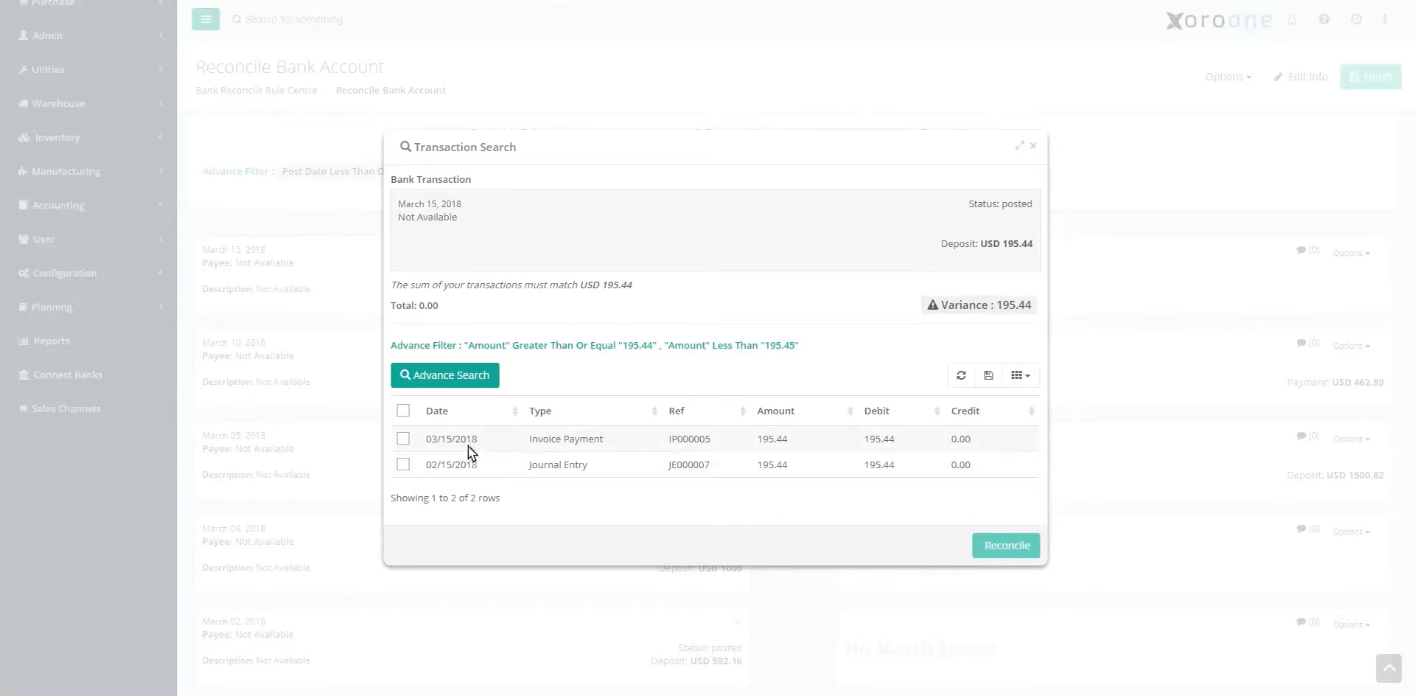
pyautogui.click(404, 440)
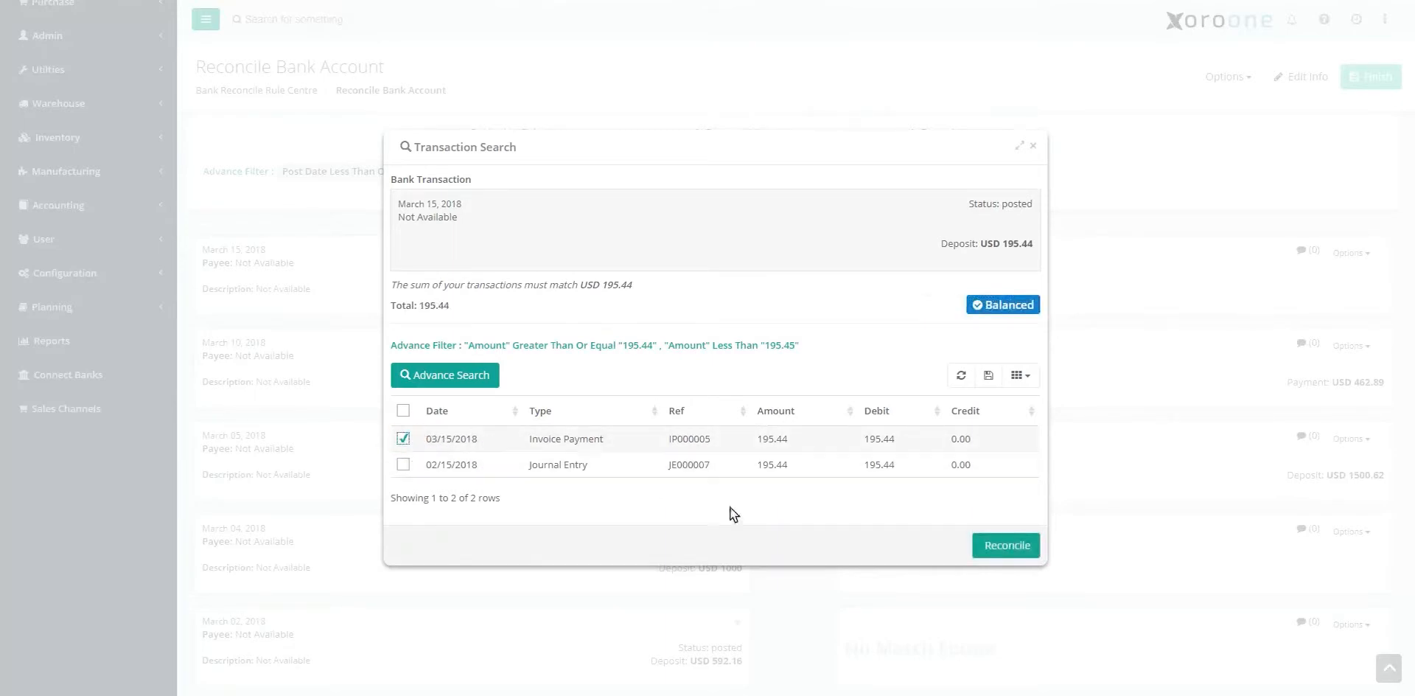
pyautogui.click(1003, 546)
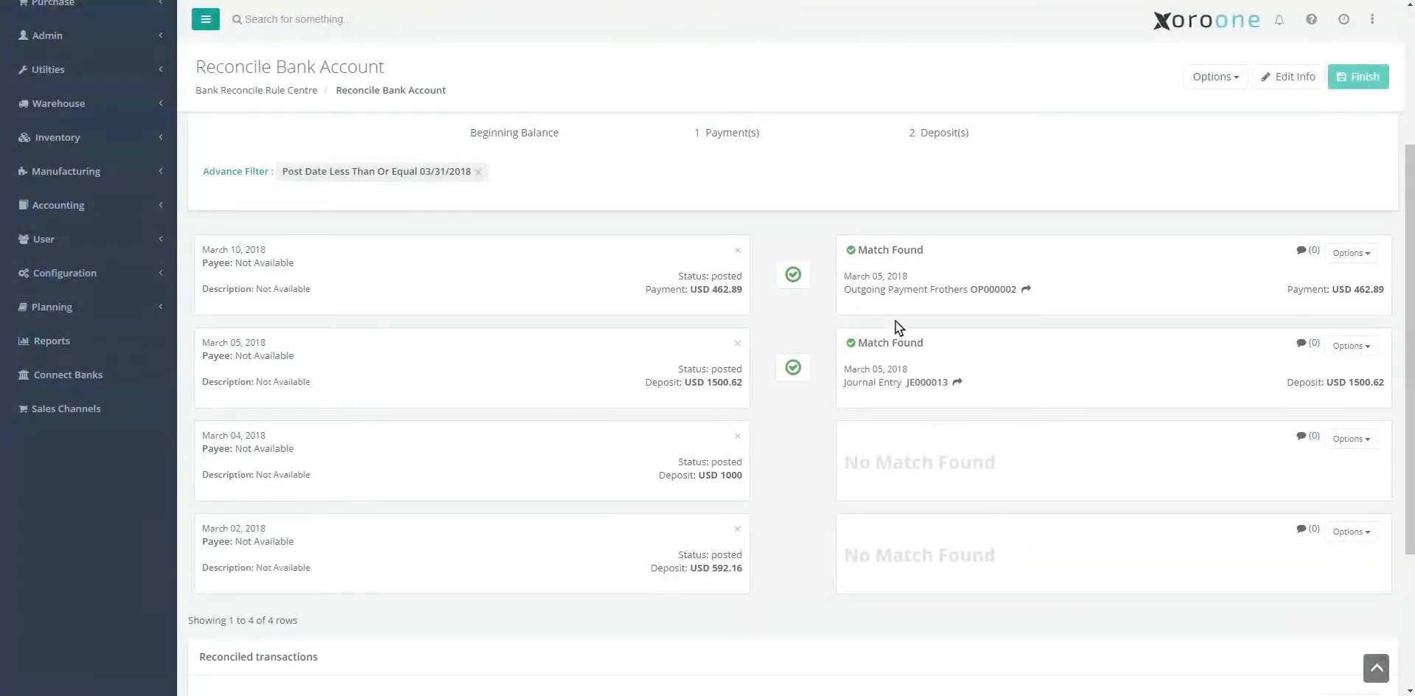
# Reconcile the matched March 10 payment and March 05 deposit, and check the balance summary
pyautogui.click(793, 275)
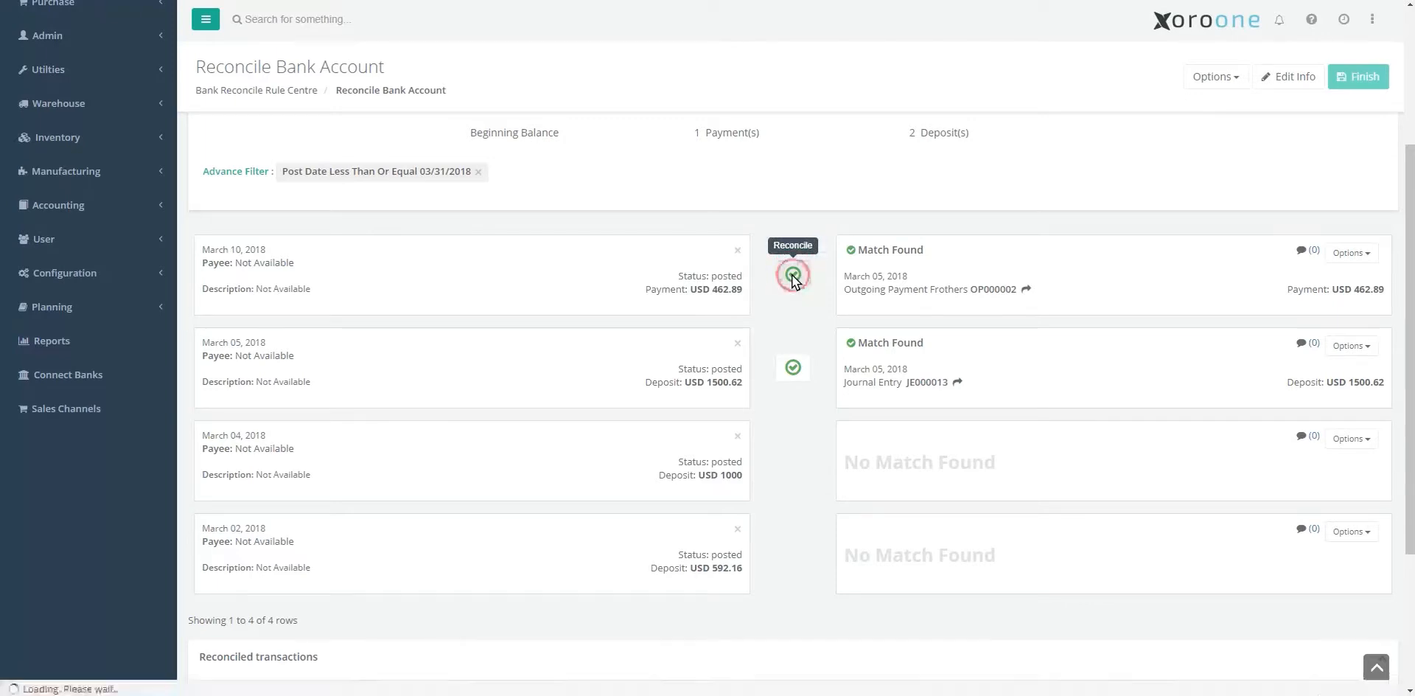
pyautogui.click(797, 276)
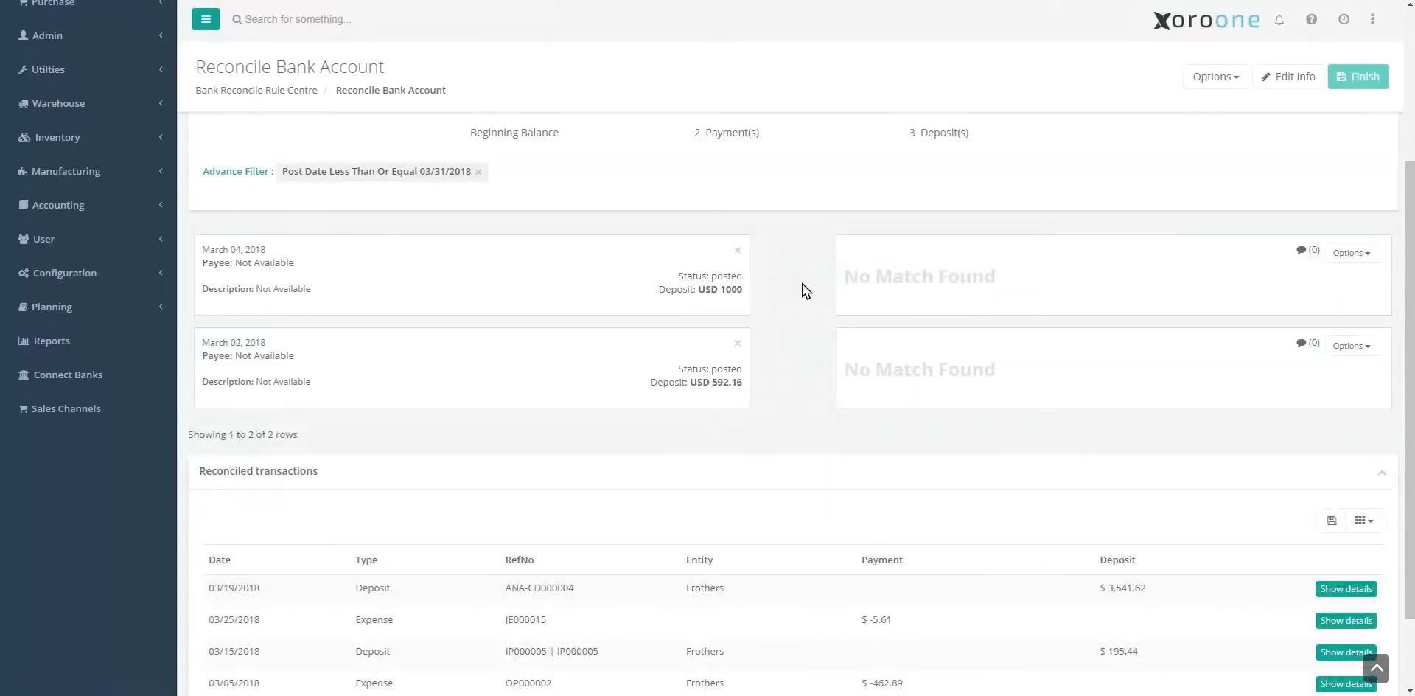
pyautogui.scroll(4, 802, 287)
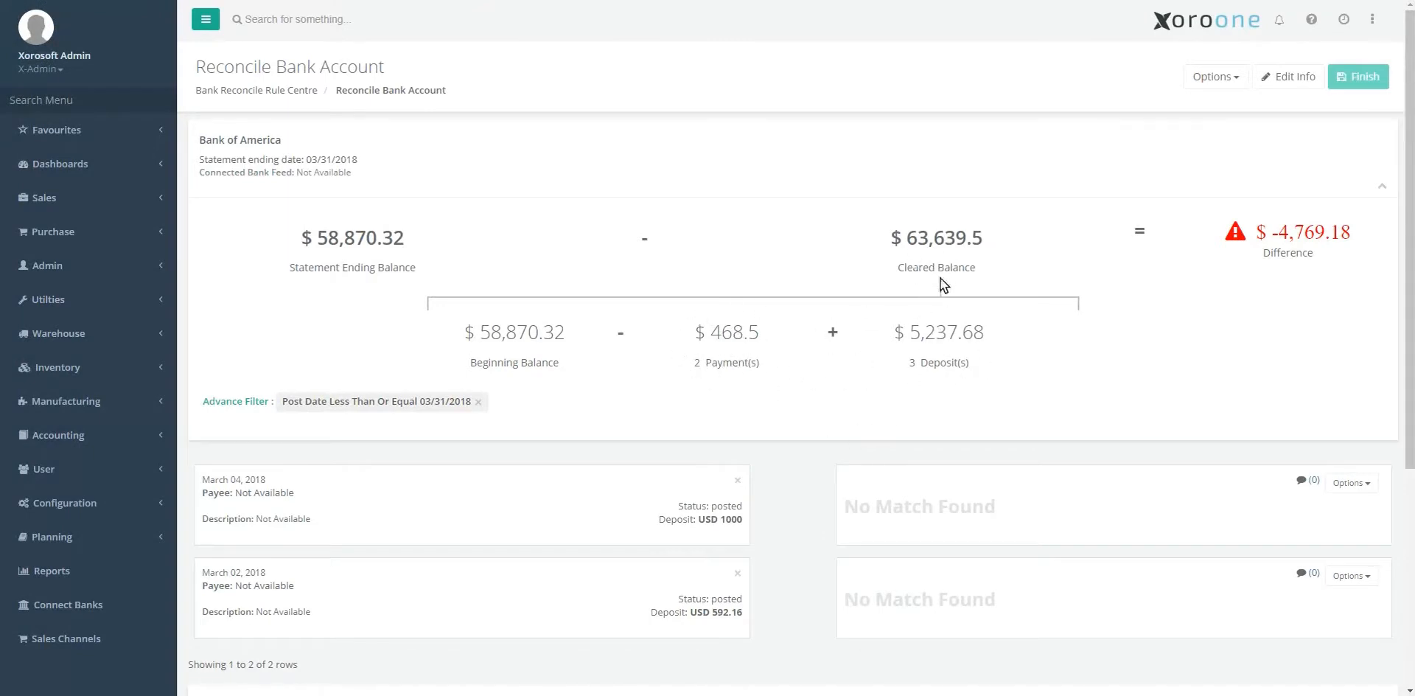
# Begin an advanced transaction search for the unmatched March 04 deposit of USD 1000, using the Txn Date column
pyautogui.scroll(-2, 754, 395)
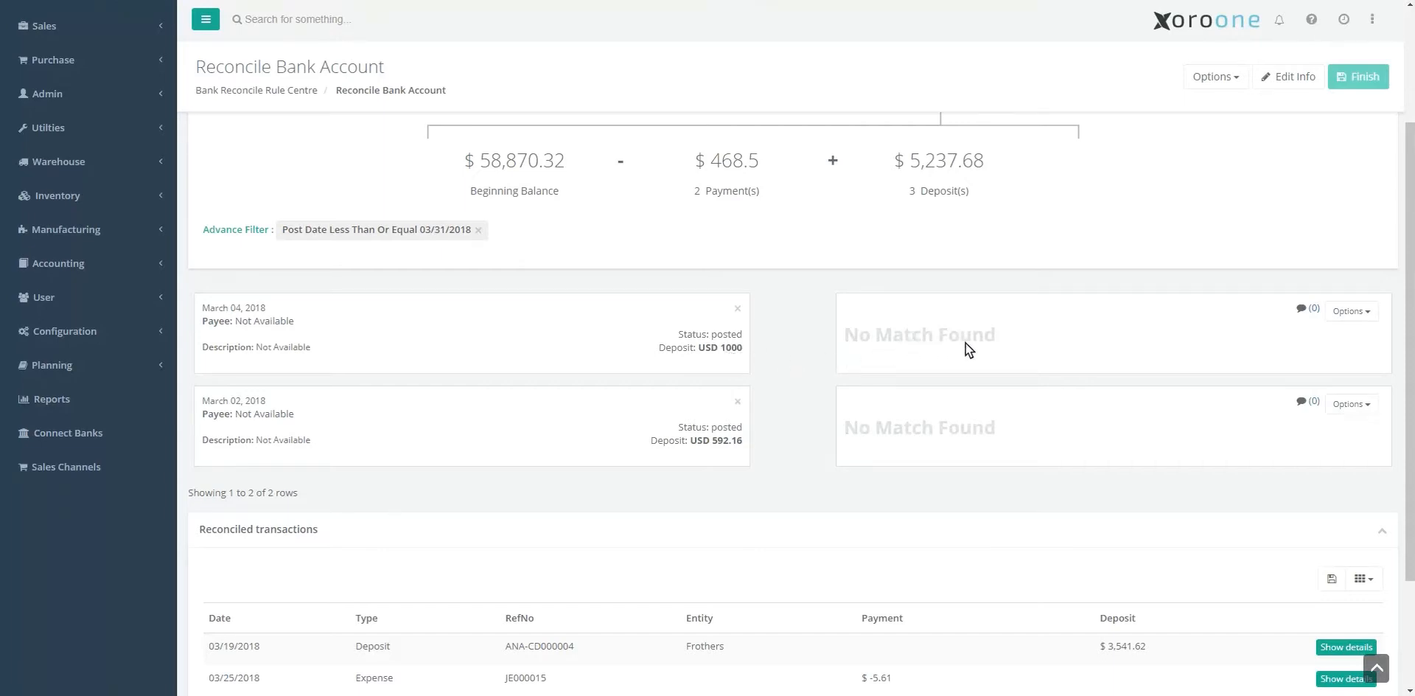
pyautogui.click(1343, 316)
pyautogui.click(1334, 390)
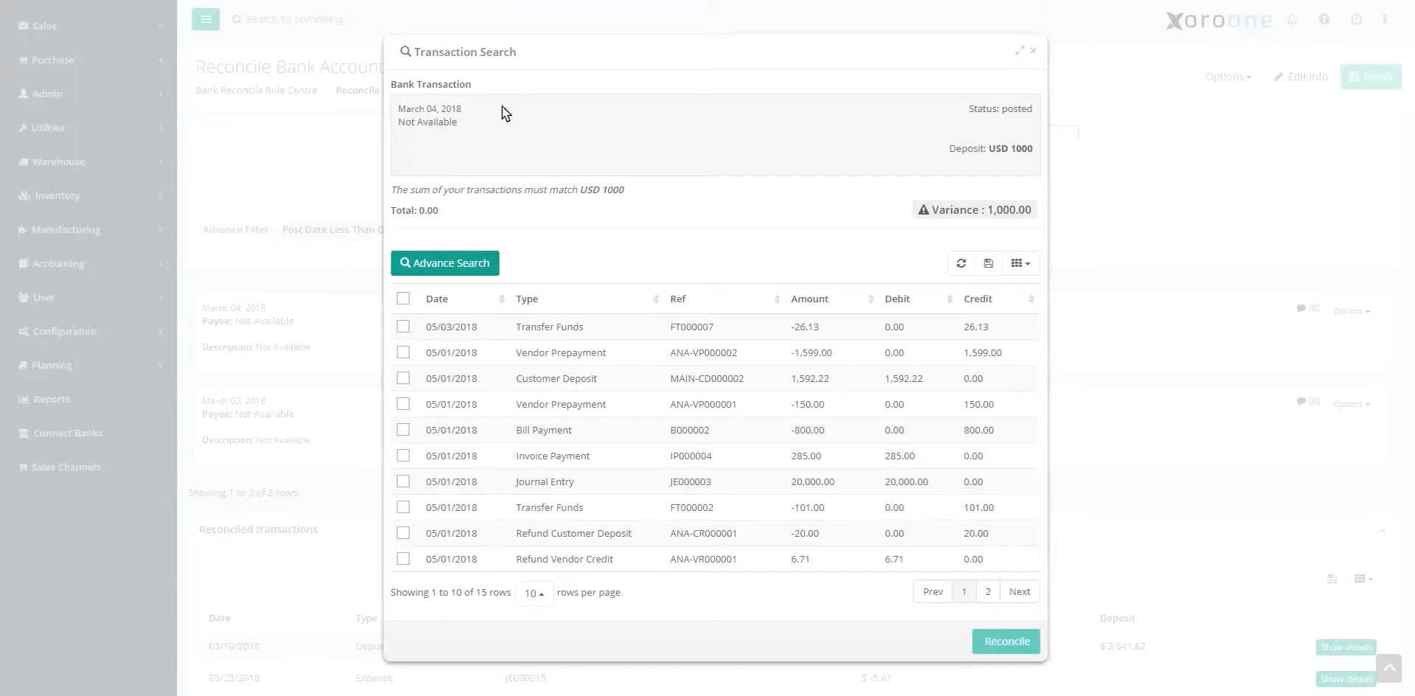
pyautogui.click(473, 264)
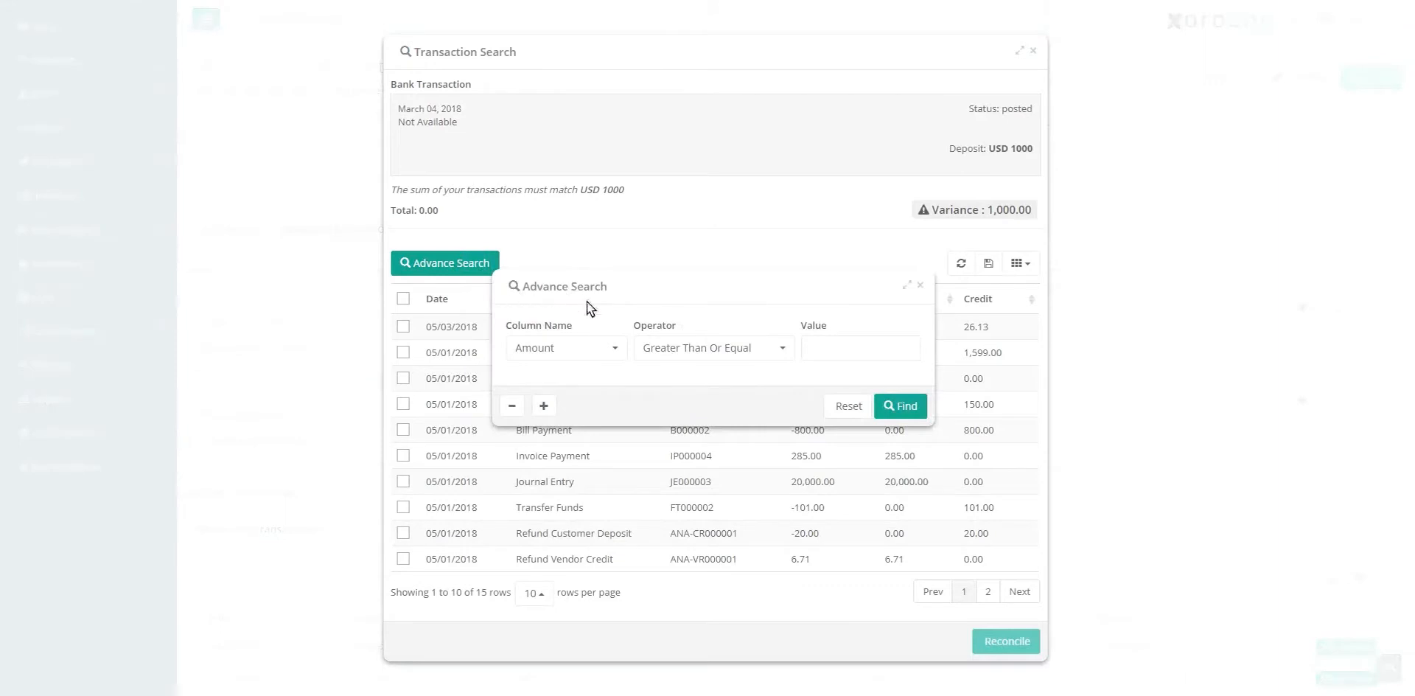
pyautogui.click(593, 347)
pyautogui.write('da')
pyautogui.click(578, 451)
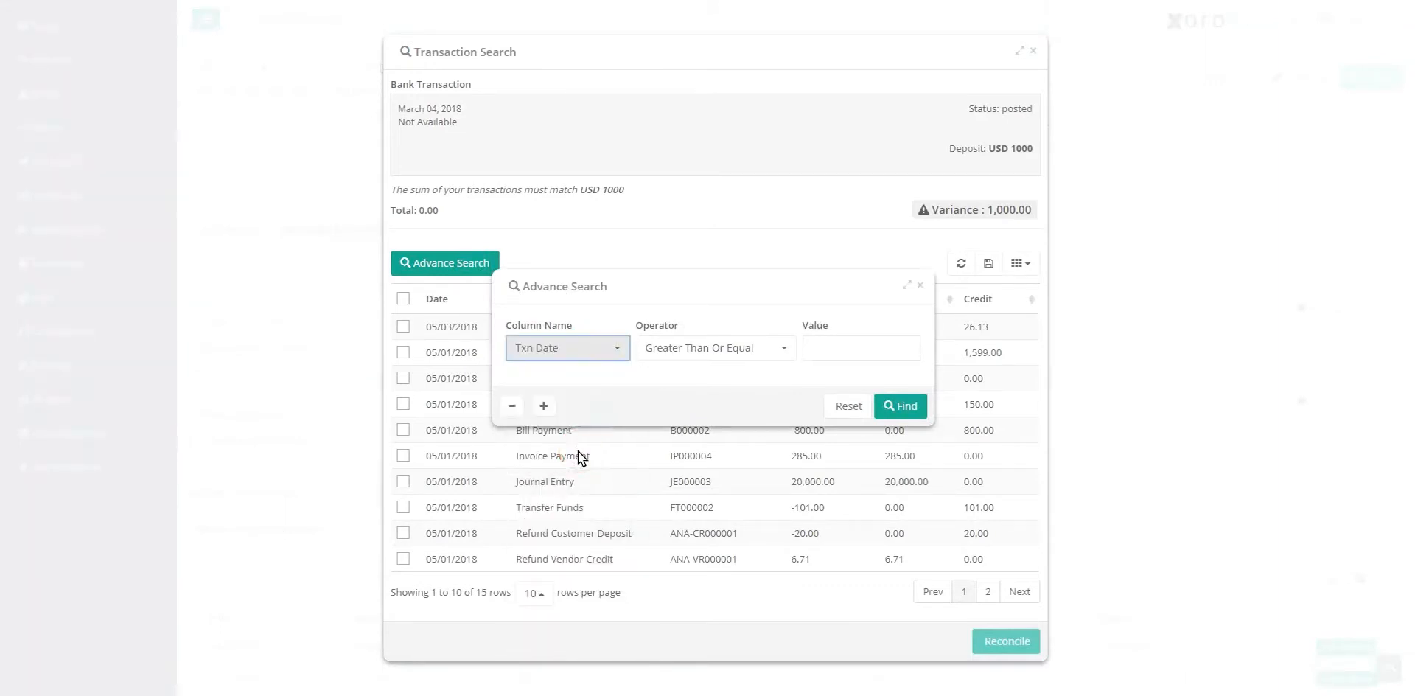
# Filter the account transactions to those whose Txn Date equals 03/04/2018
pyautogui.click(815, 348)
pyautogui.click(816, 143)
pyautogui.click(816, 144)
pyautogui.click(818, 211)
pyautogui.click(749, 355)
pyautogui.click(723, 442)
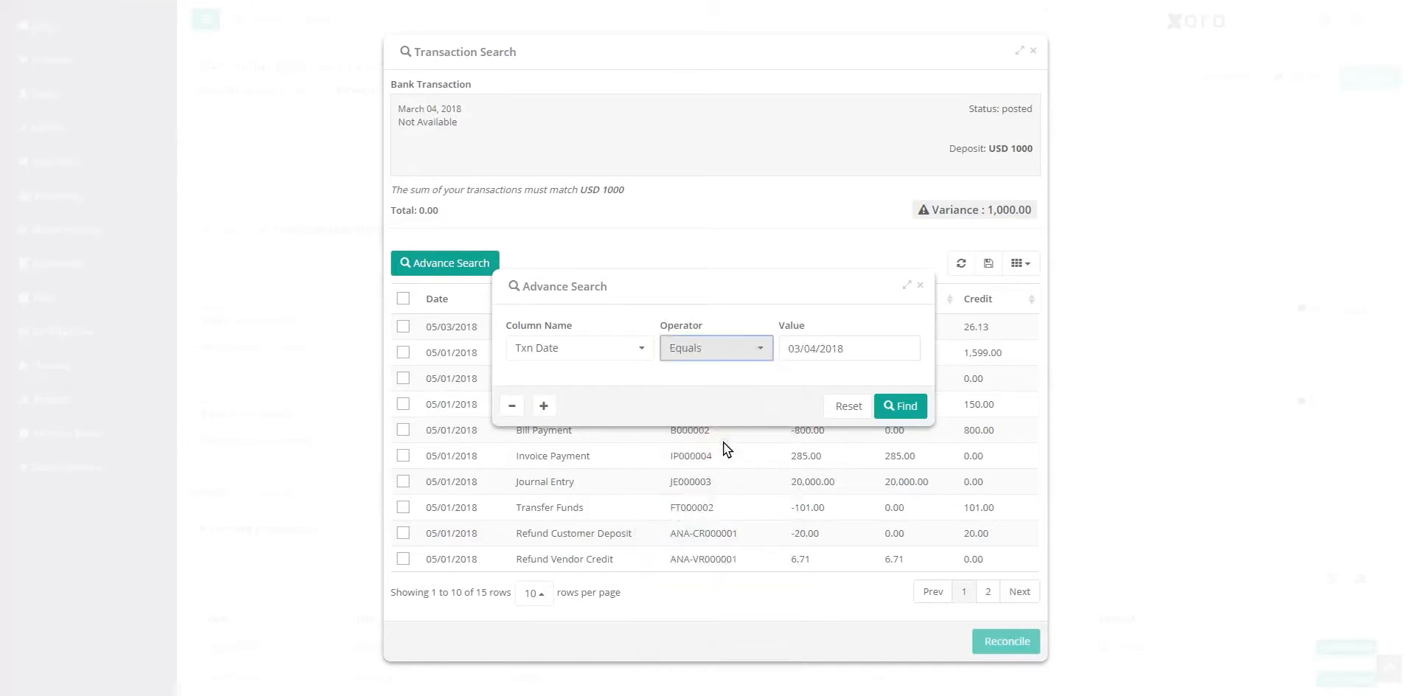
pyautogui.click(895, 403)
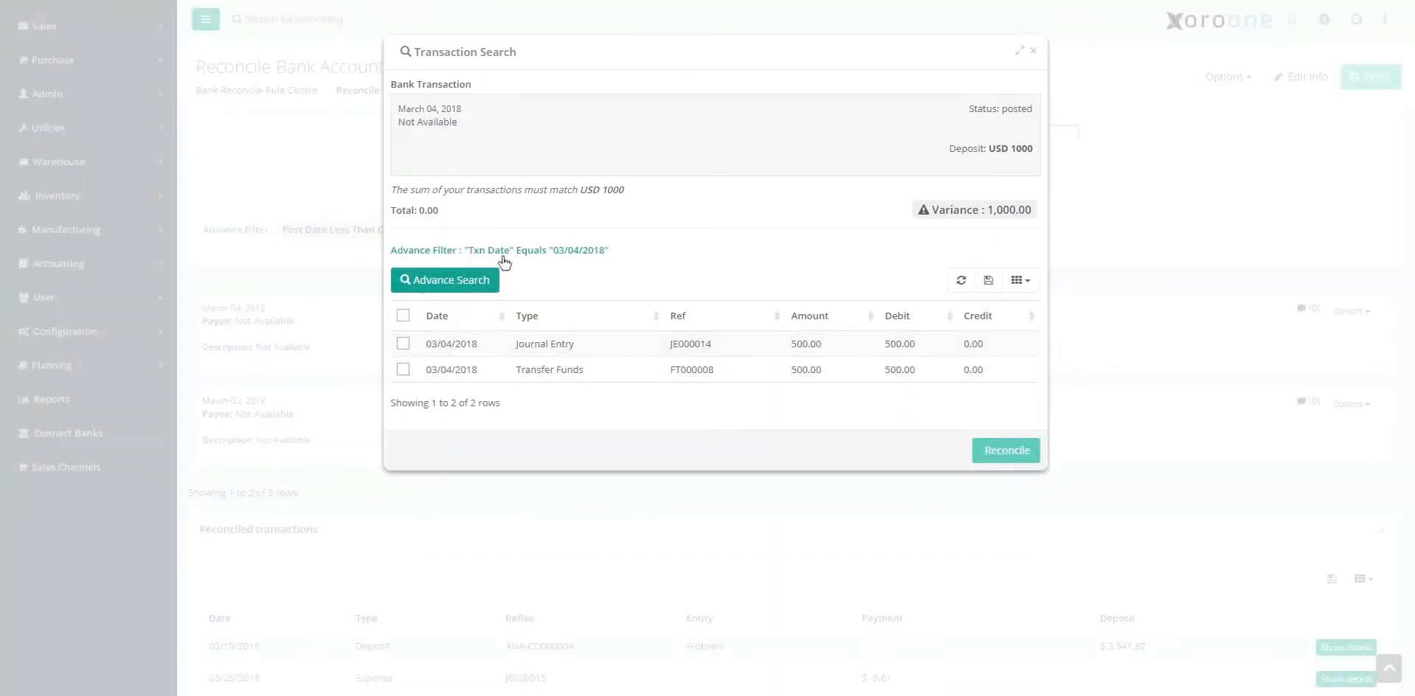
pyautogui.click(492, 282)
pyautogui.click(528, 350)
pyautogui.write('amo')
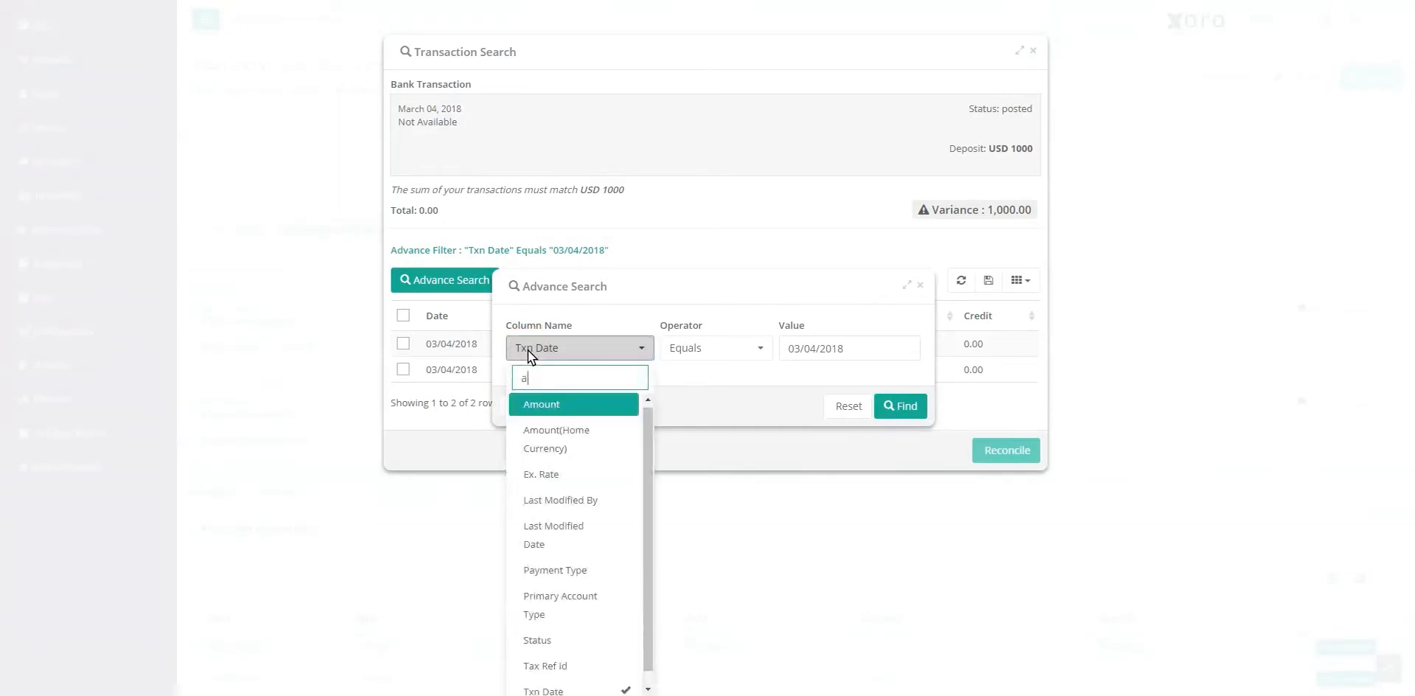
pyautogui.click(921, 286)
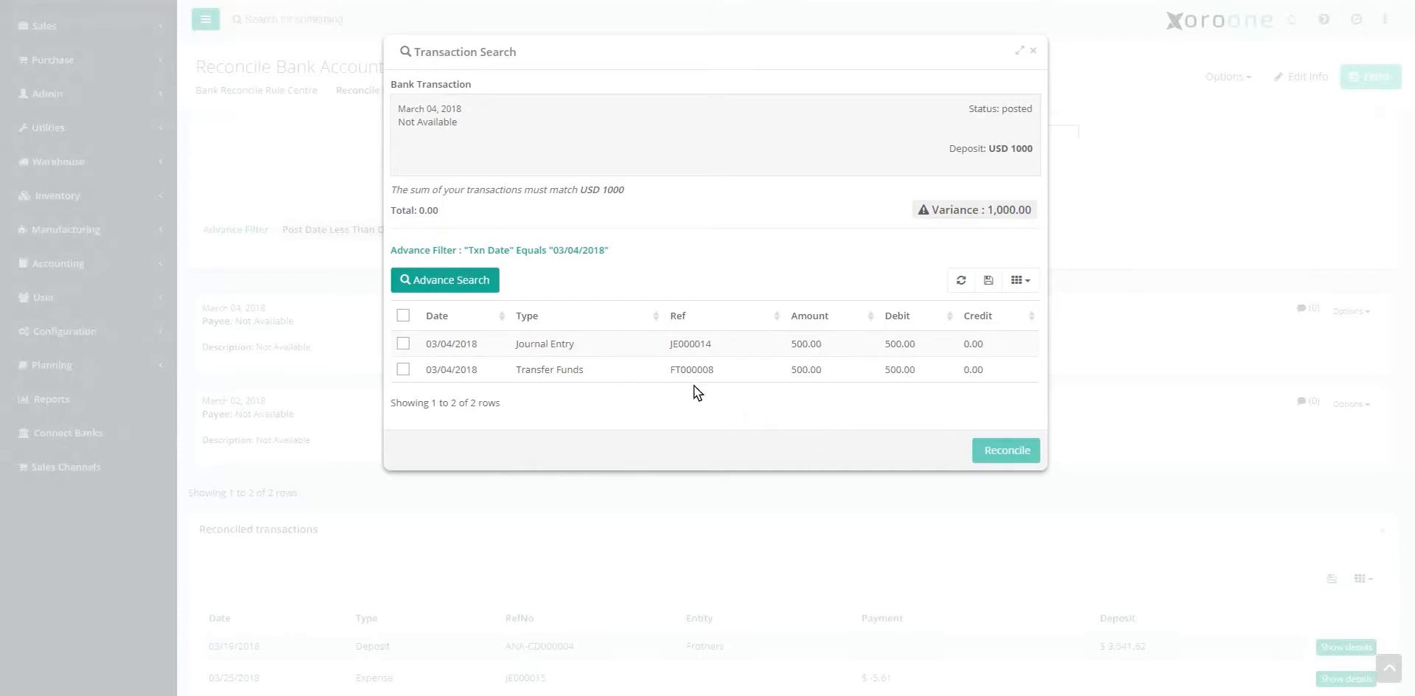
# Select transfer FT000008 and journal entry JE000014, and reconcile them with the March 04 deposit of USD 1000
pyautogui.click(403, 369)
pyautogui.click(403, 344)
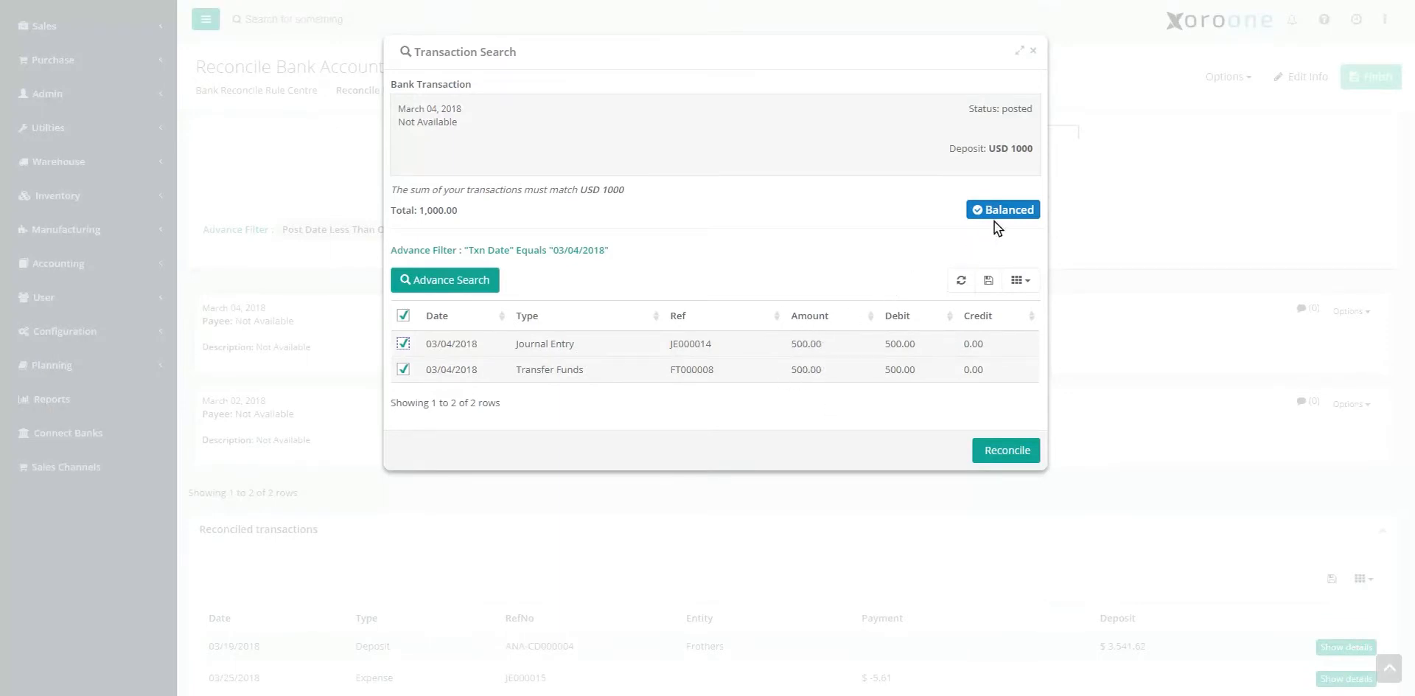
pyautogui.click(1007, 450)
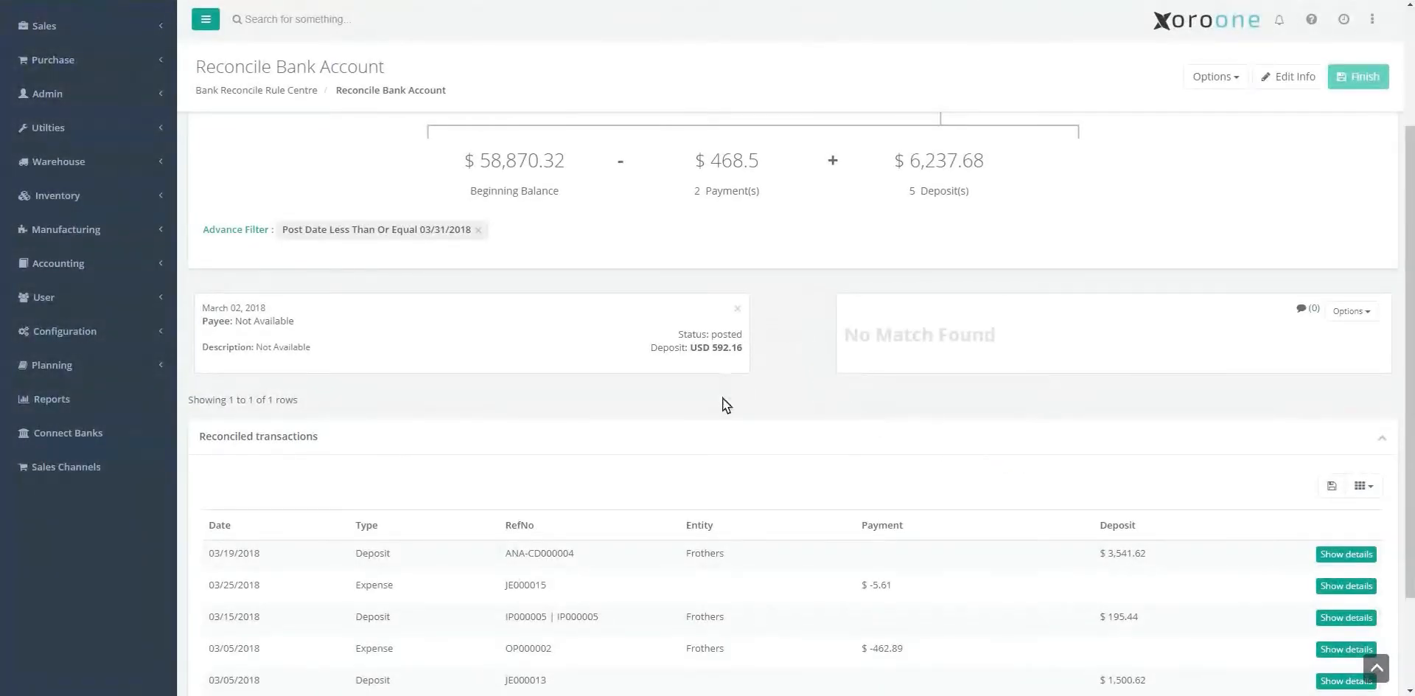
# Check the reconciled transaction details of the 03/04/2018 transfer FT000008 and close them
pyautogui.scroll(-1, 772, 434)
pyautogui.scroll(-1, 773, 433)
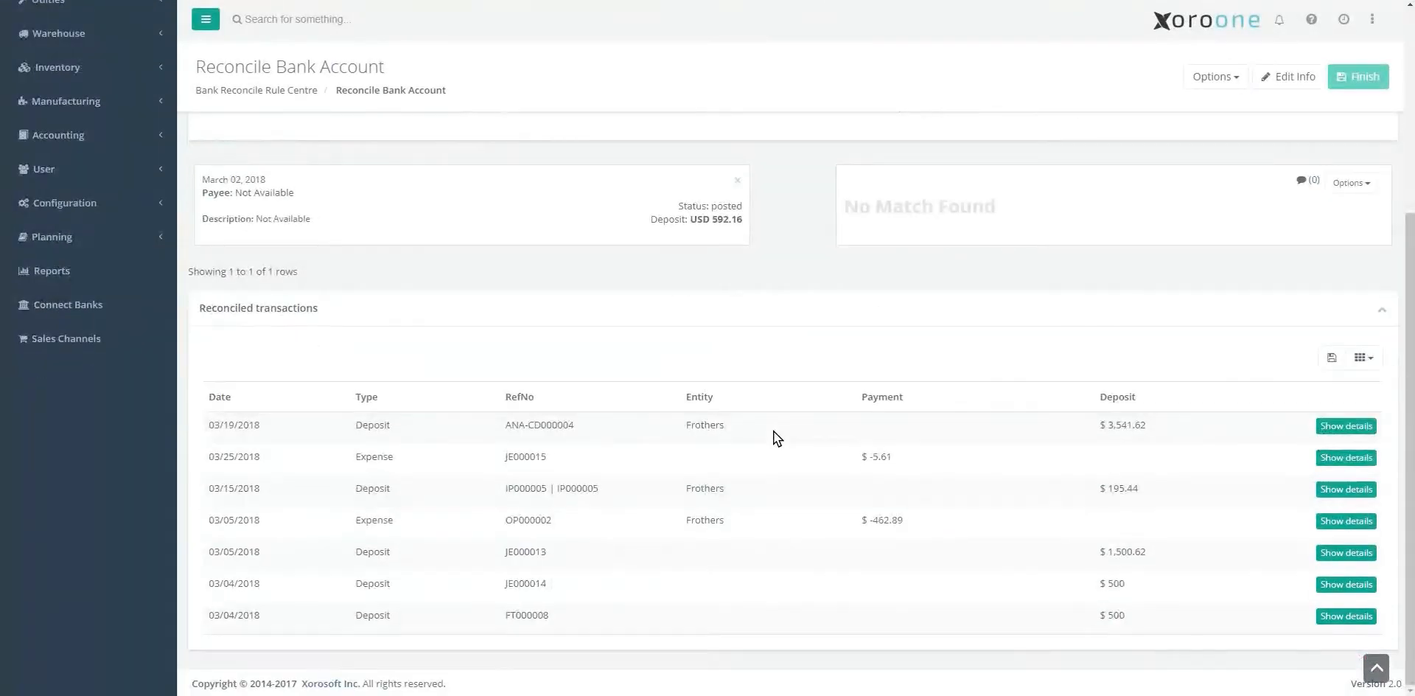
pyautogui.click(1338, 621)
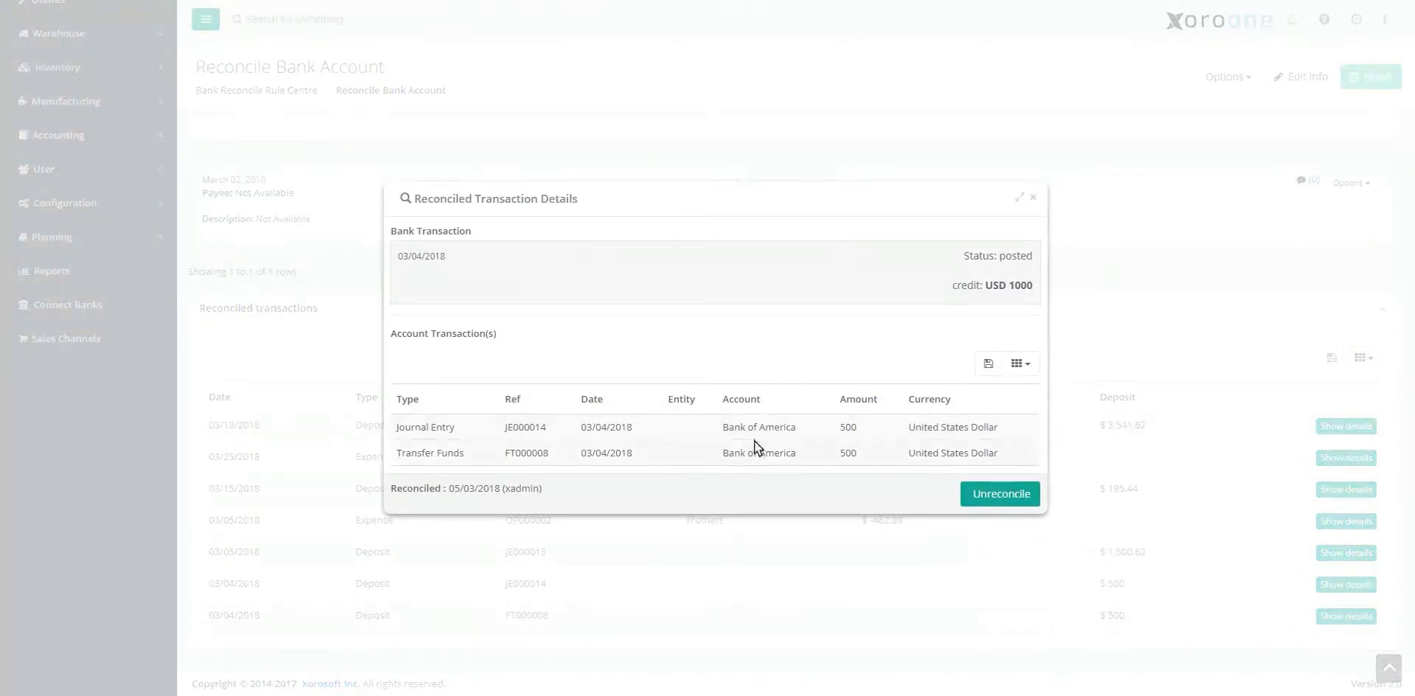
pyautogui.click(1034, 197)
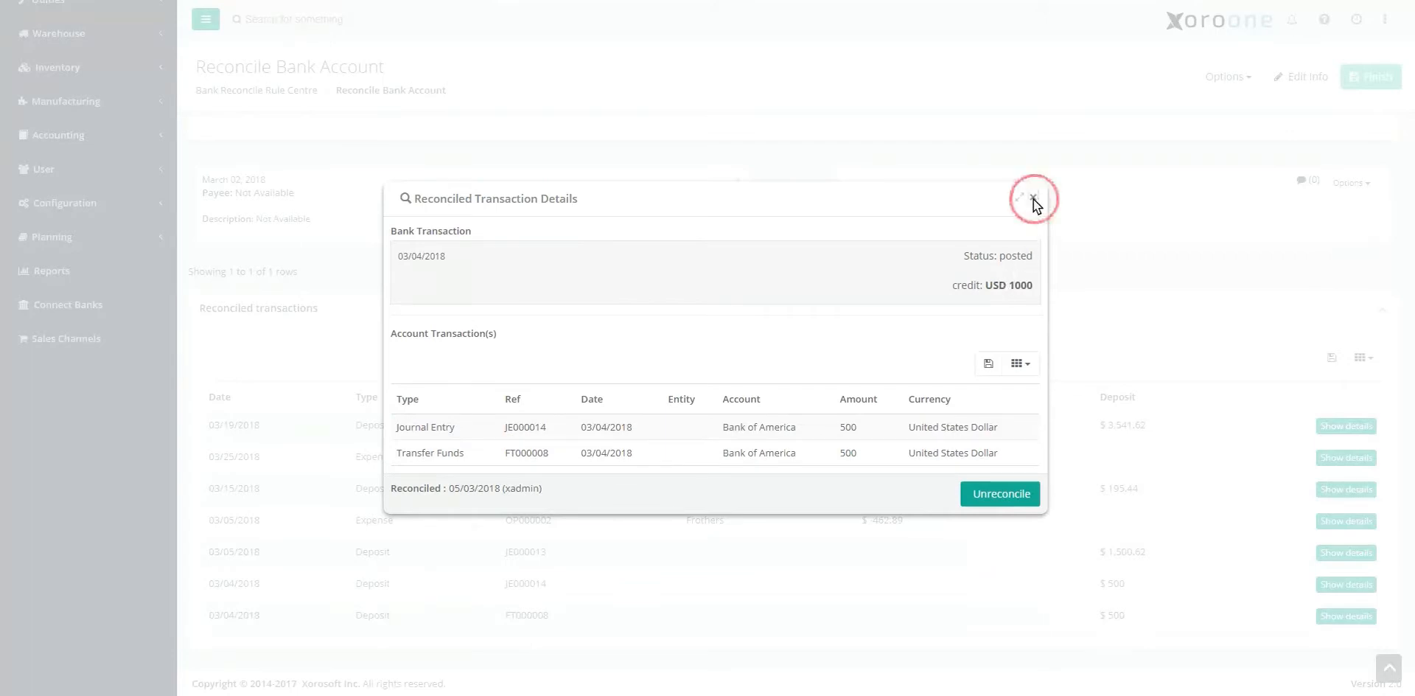
# Start a journal entry for the unmatched March 02 deposit of USD 592.16
pyautogui.scroll(3, 901, 242)
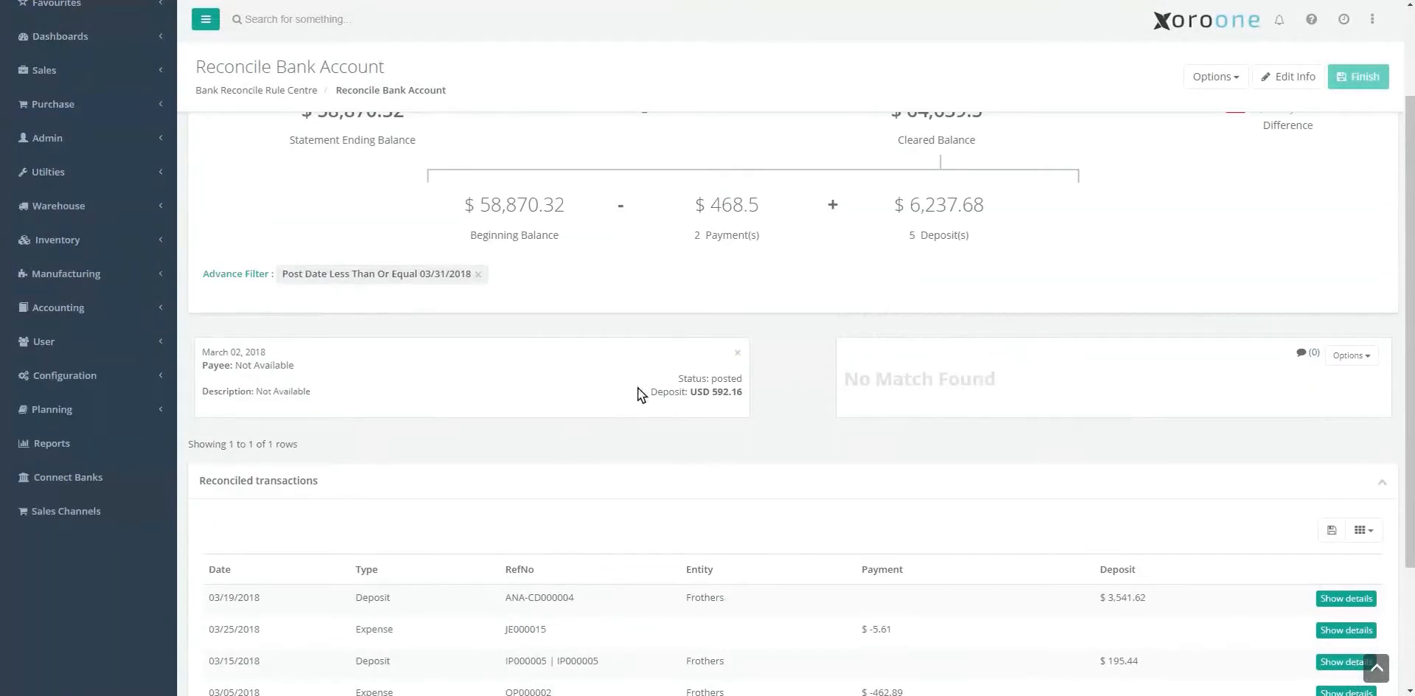
pyautogui.click(1342, 358)
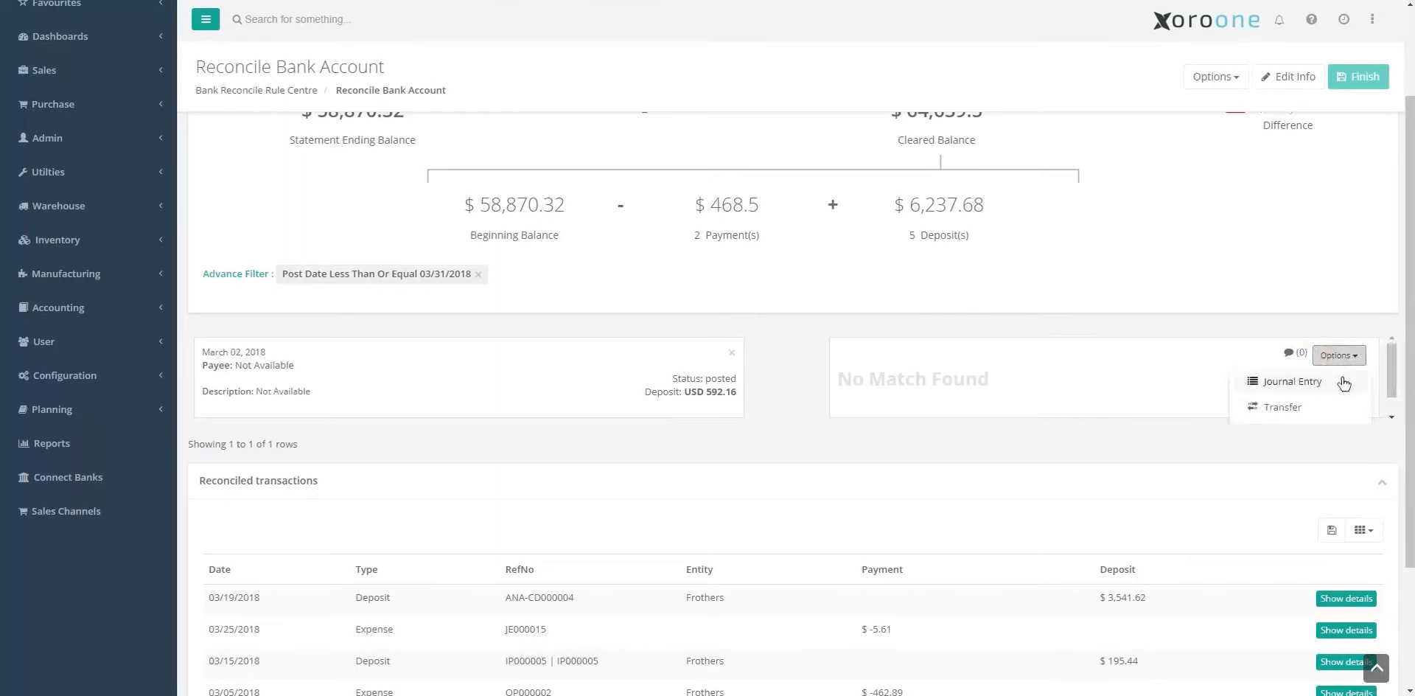
pyautogui.click(1295, 383)
pyautogui.moveTo(413, 120); pyautogui.dragTo(755, 41)
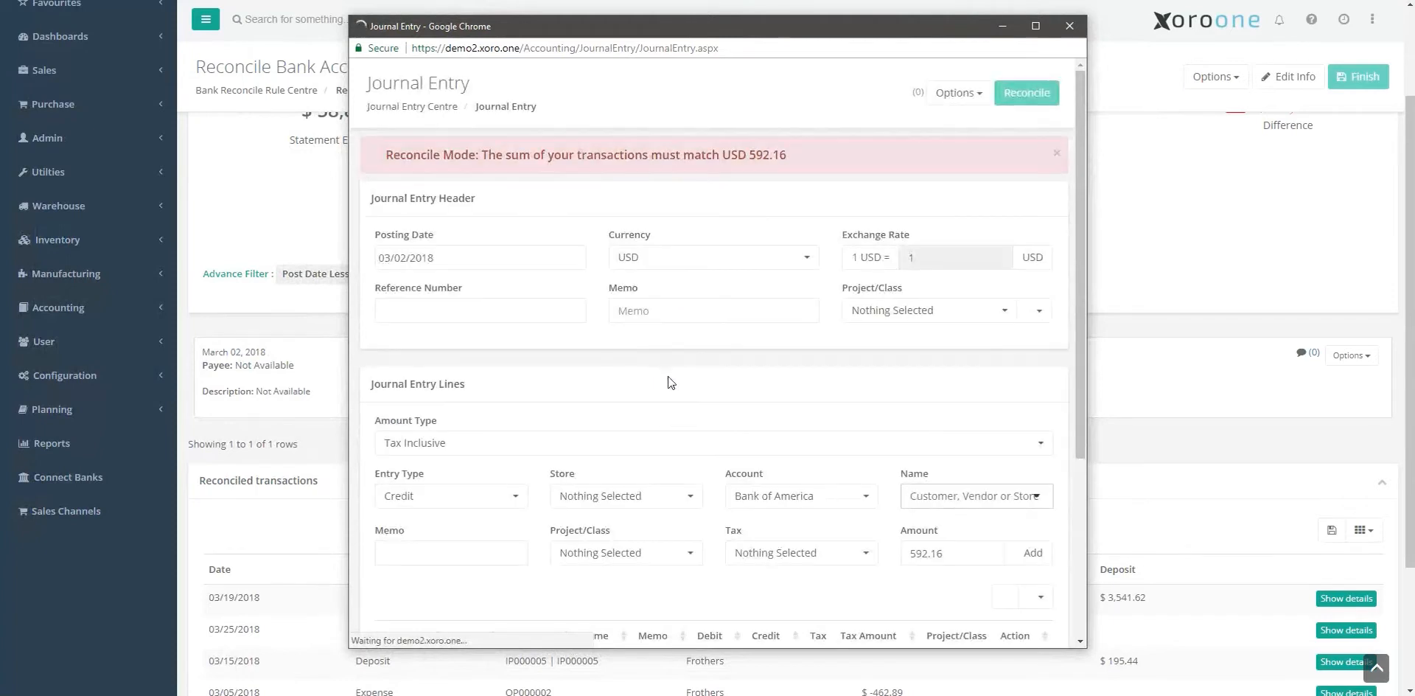
# Add a credit line of 592.16 to the 2011 - Undeposited Funds account in the journal entry
pyautogui.scroll(-4, 653, 404)
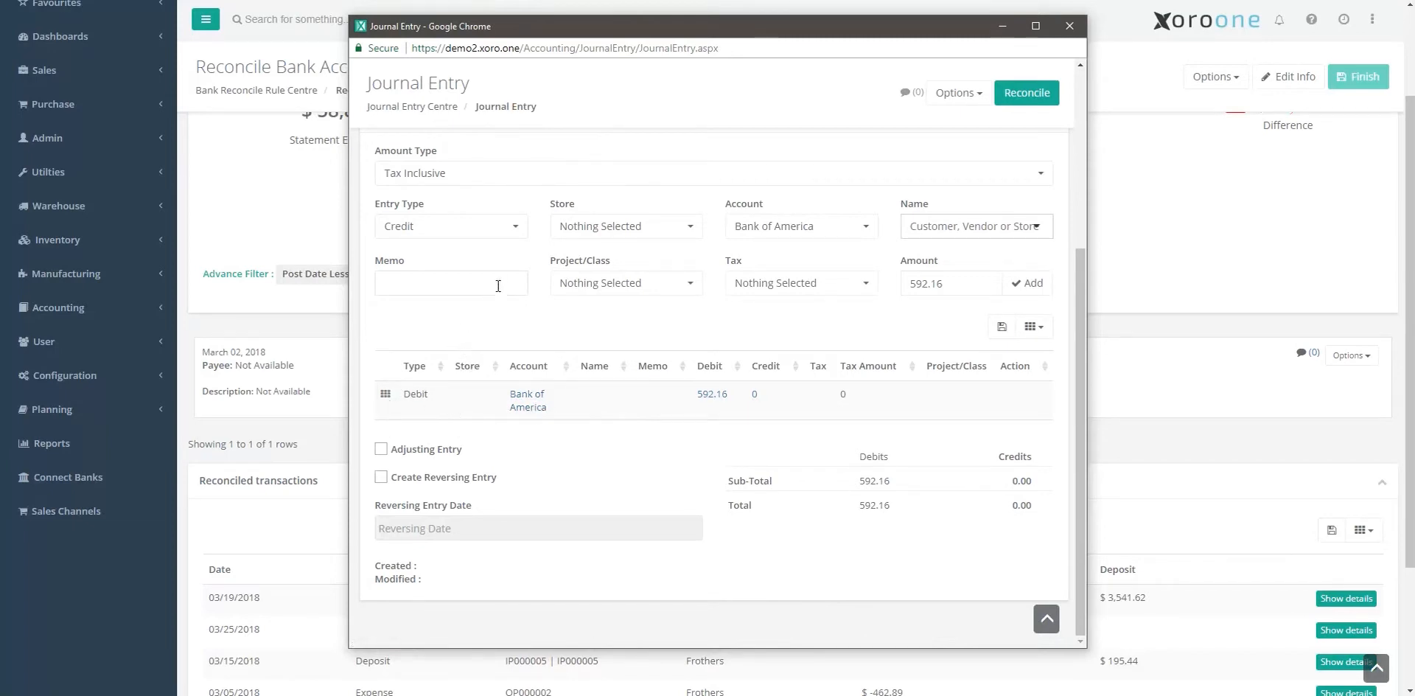
pyautogui.scroll(2, 588, 310)
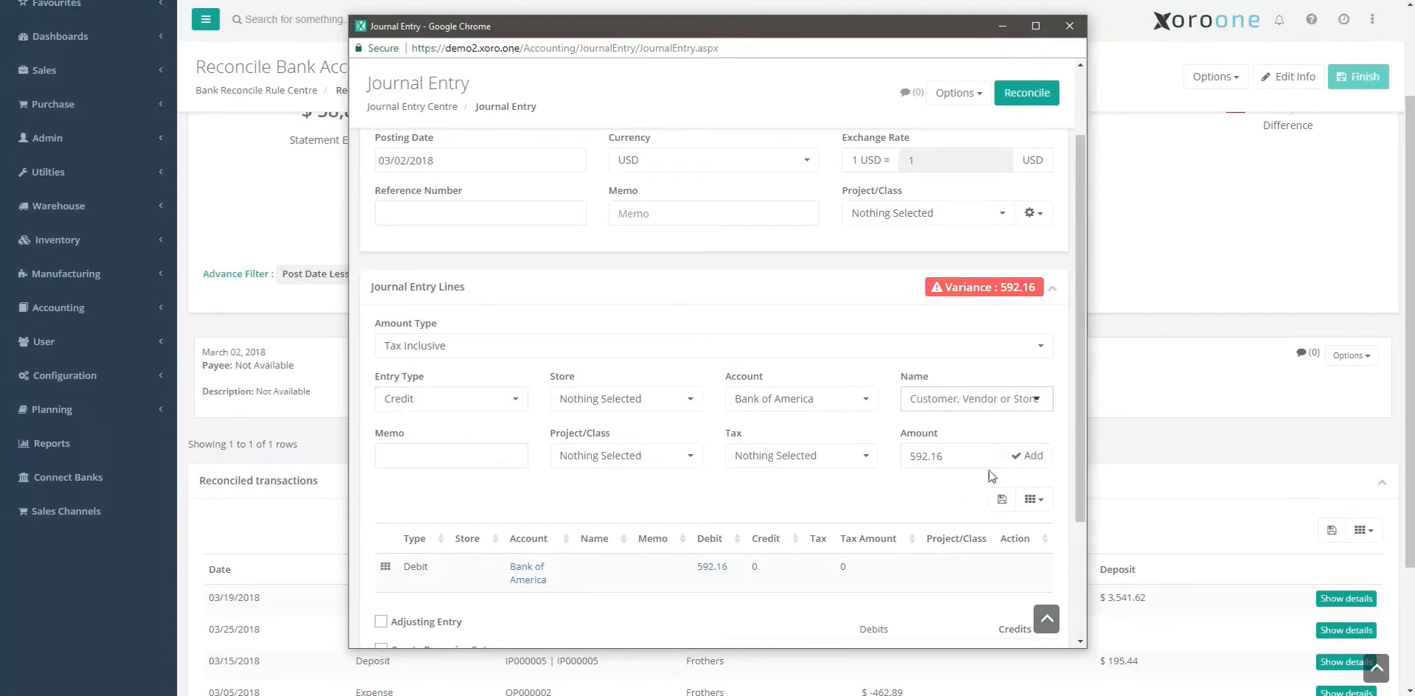
pyautogui.click(824, 398)
pyautogui.scroll(-4, 838, 494)
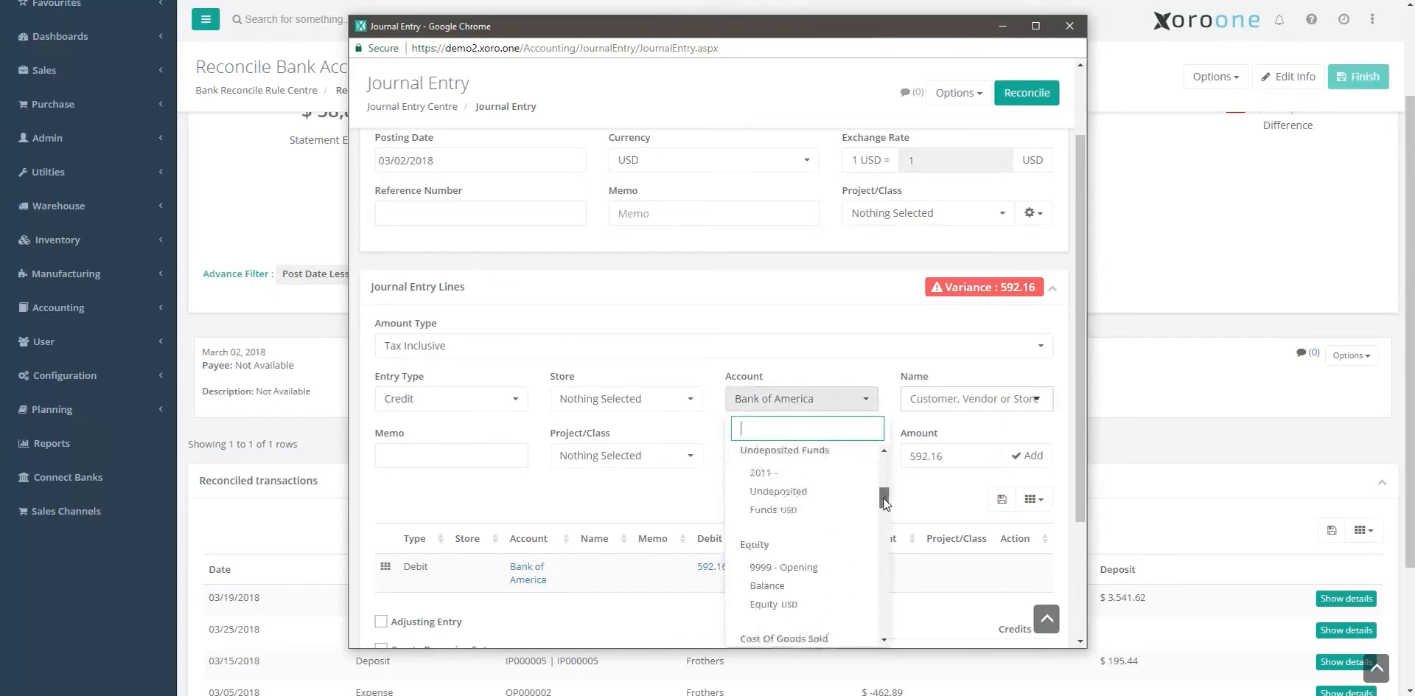
pyautogui.click(852, 483)
pyautogui.click(1025, 457)
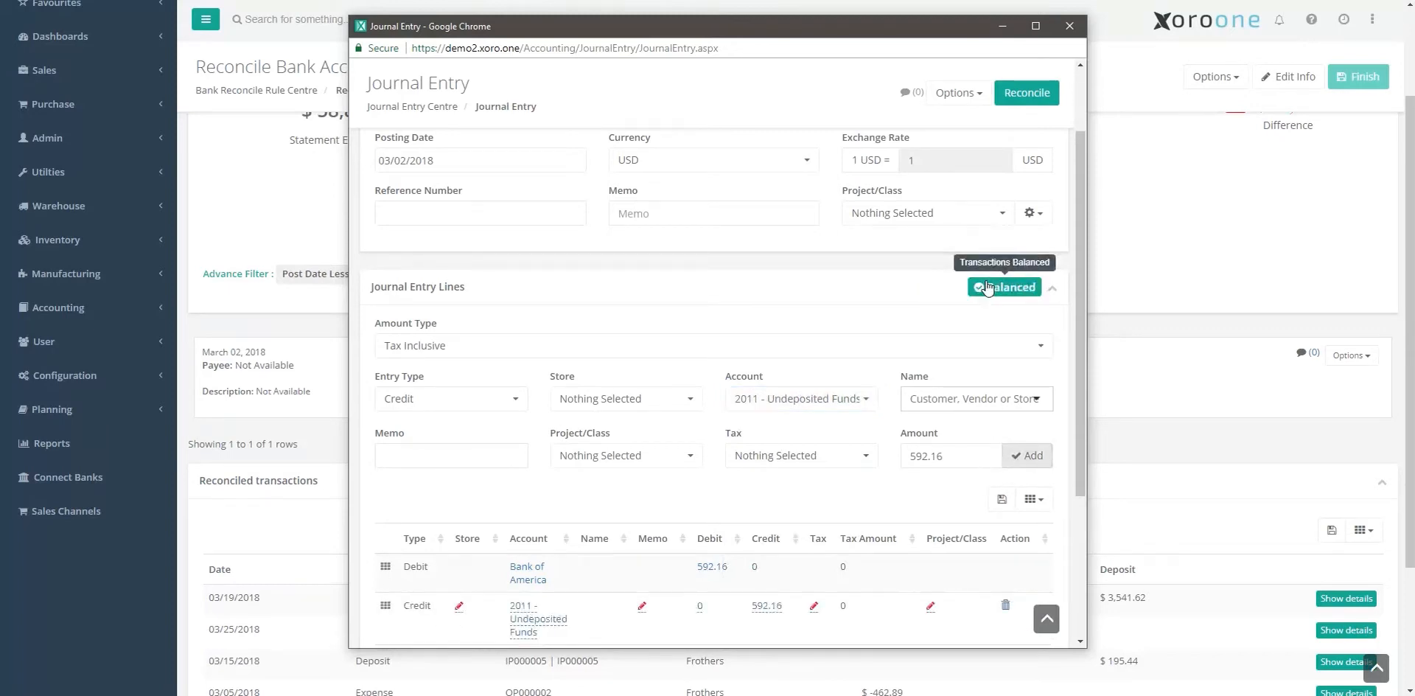
# Save the journal entry and reconcile it with the March 02 deposit
pyautogui.click(1024, 94)
pyautogui.click(1022, 102)
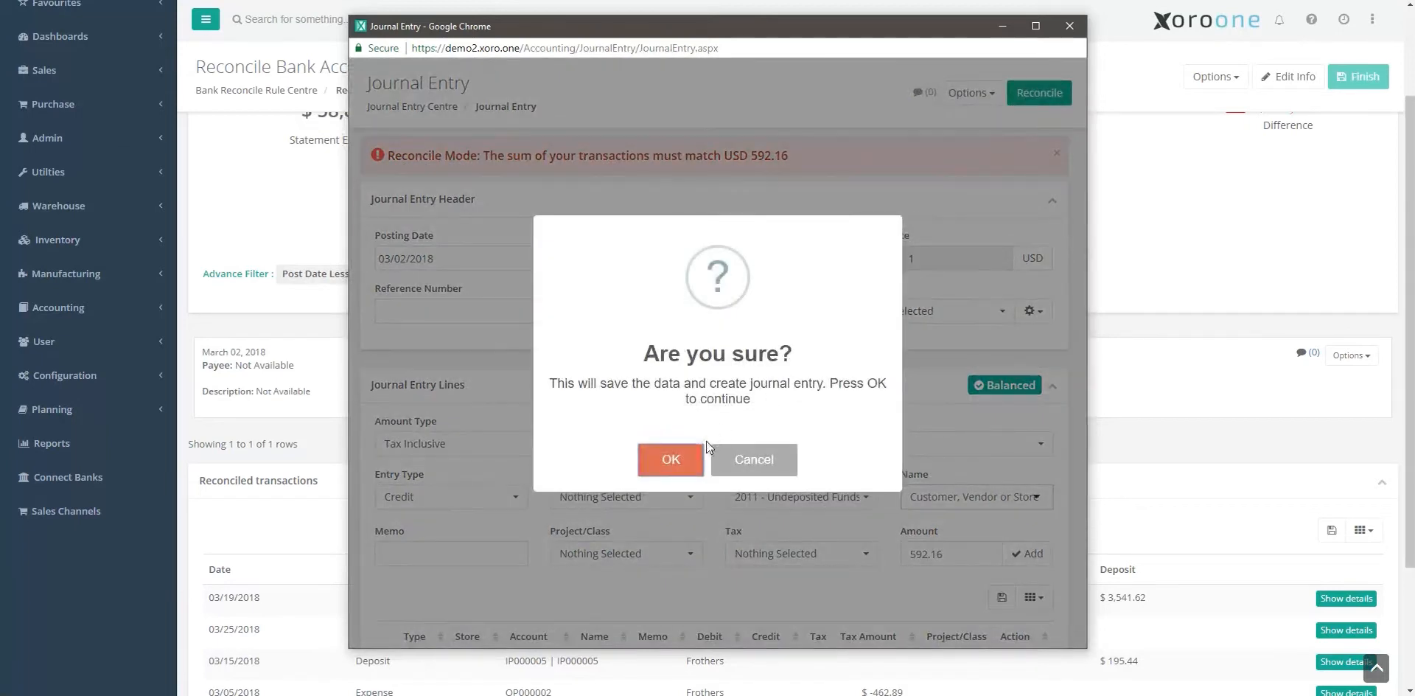
pyautogui.click(672, 458)
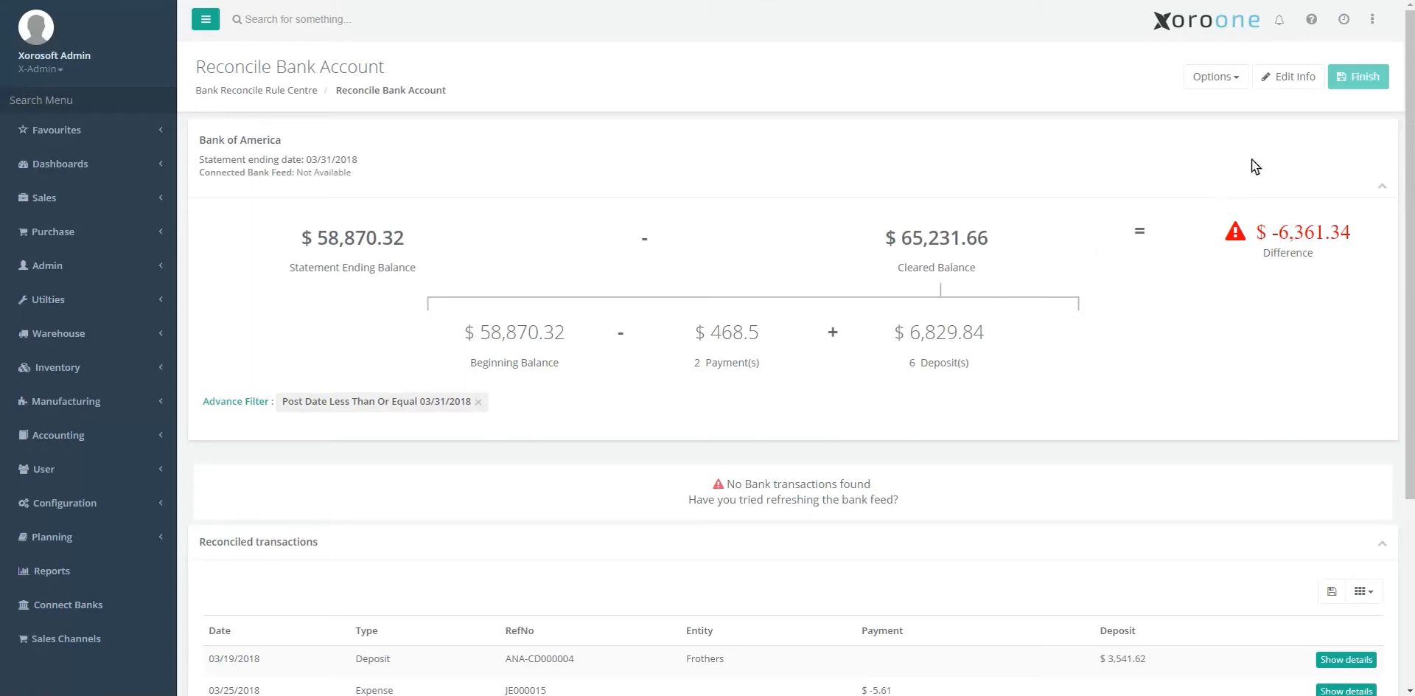
# Update the reconciliation info with an ending balance of 65231.66
pyautogui.click(1266, 78)
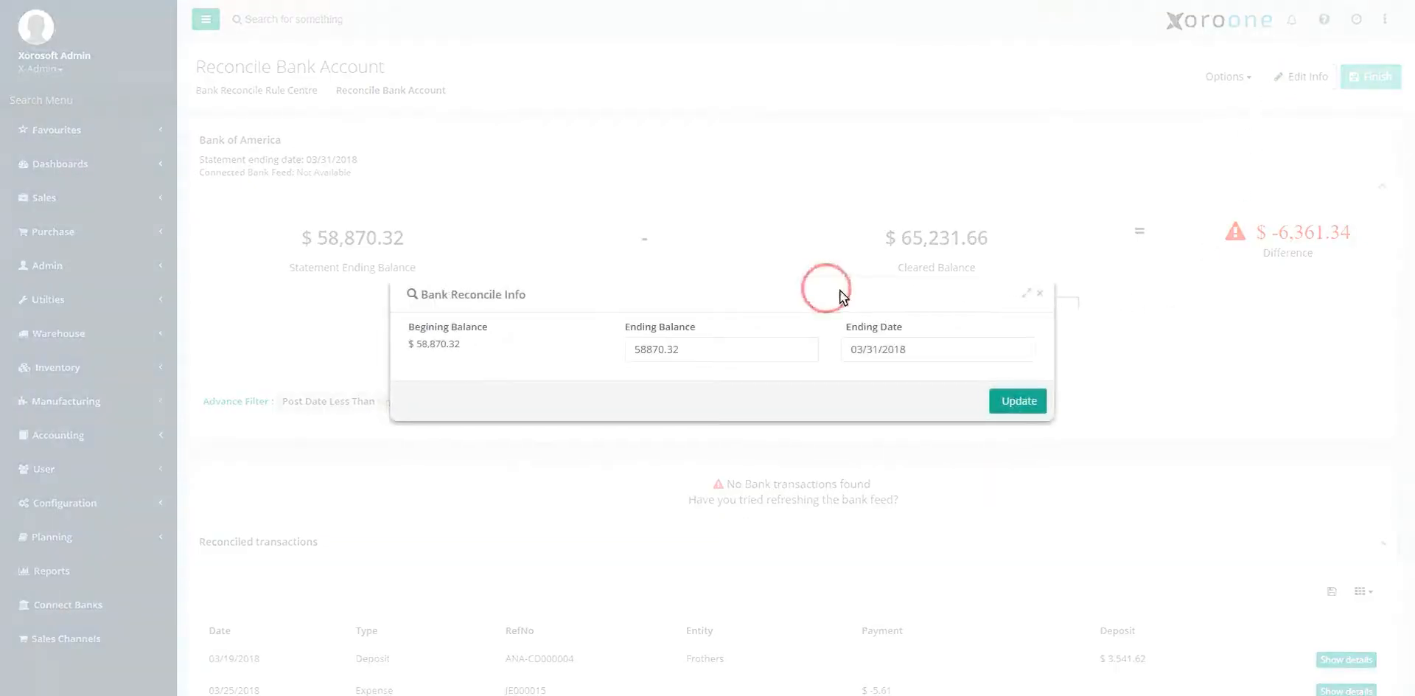
pyautogui.moveTo(839, 290); pyautogui.dragTo(875, 296)
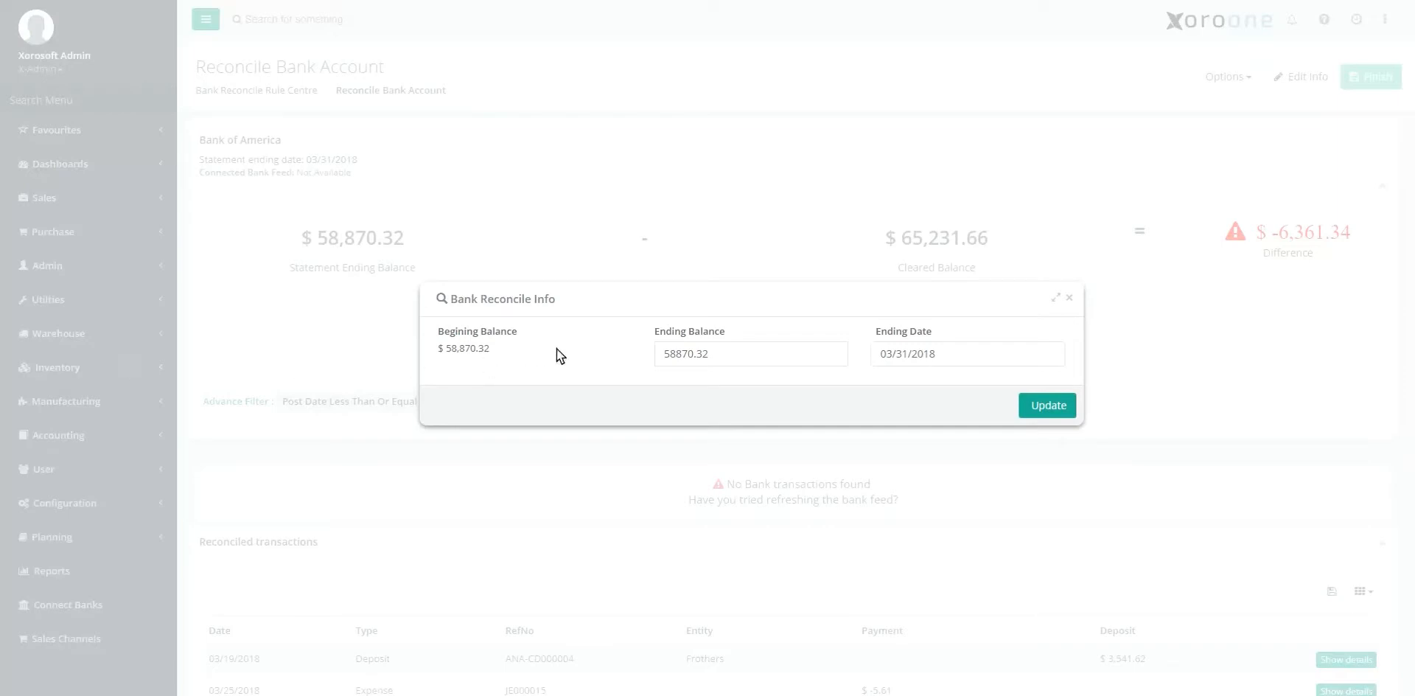
pyautogui.doubleClick(745, 358)
pyautogui.write('65231.66')
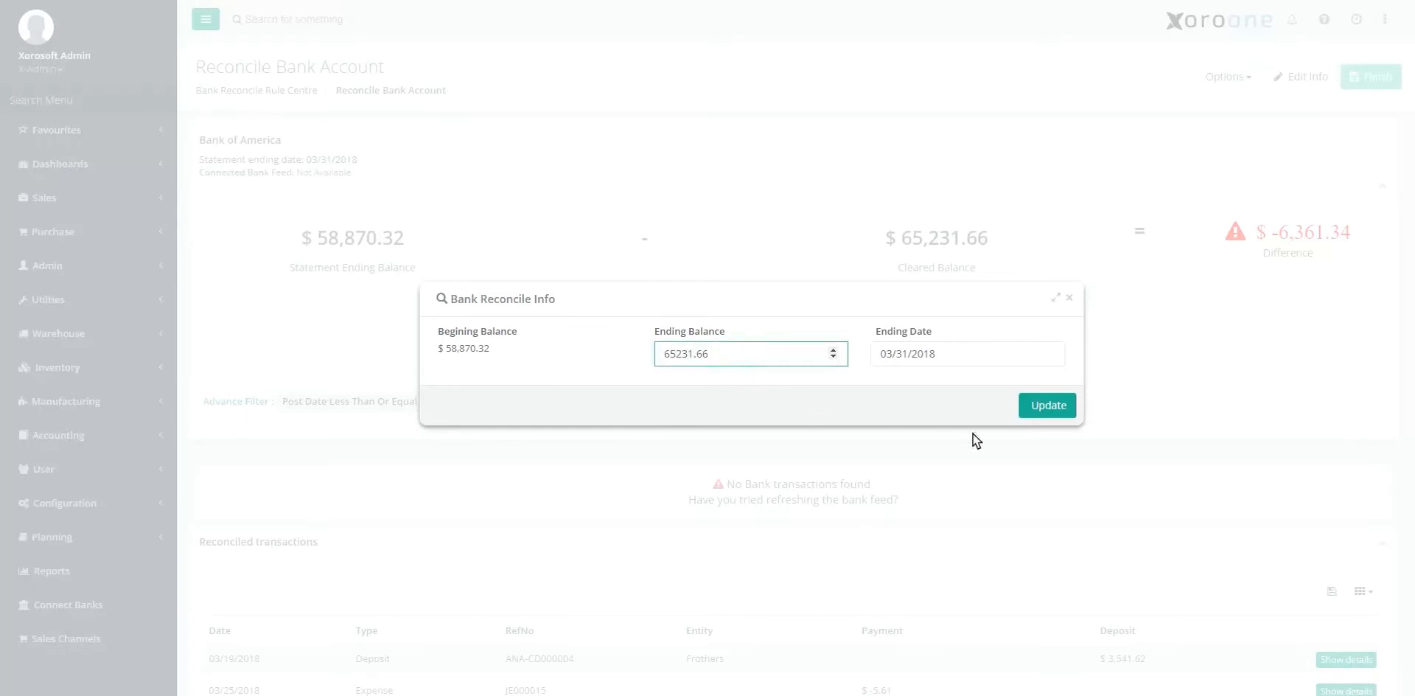
pyautogui.click(1031, 412)
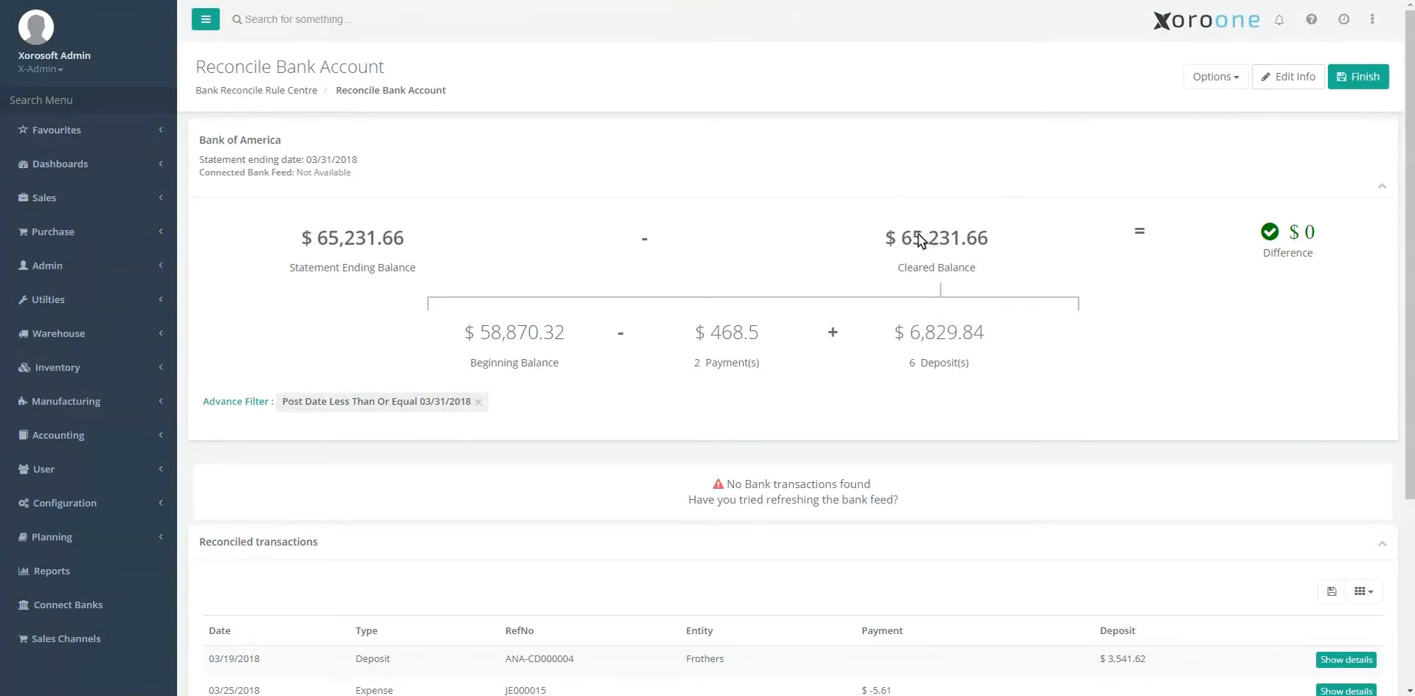
# Review the reconciled transactions and finish the Bank of America reconciliation
pyautogui.moveTo(1406, 221); pyautogui.dragTo(1404, 260)
pyautogui.scroll(-4, 945, 326)
pyautogui.scroll(4, 965, 317)
pyautogui.click(1349, 82)
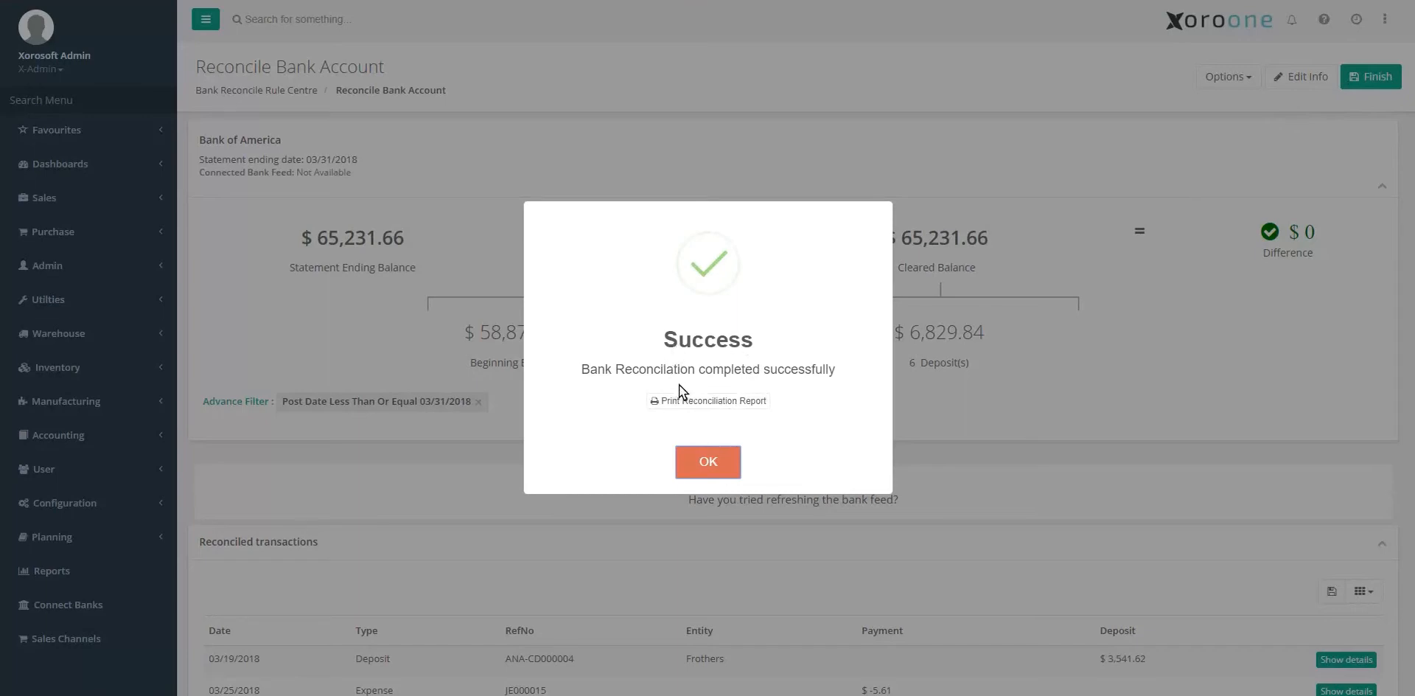
# Open the printable reconciliation report, examine the summary, cleared and uncleared details and the change report page, and close it
pyautogui.click(718, 401)
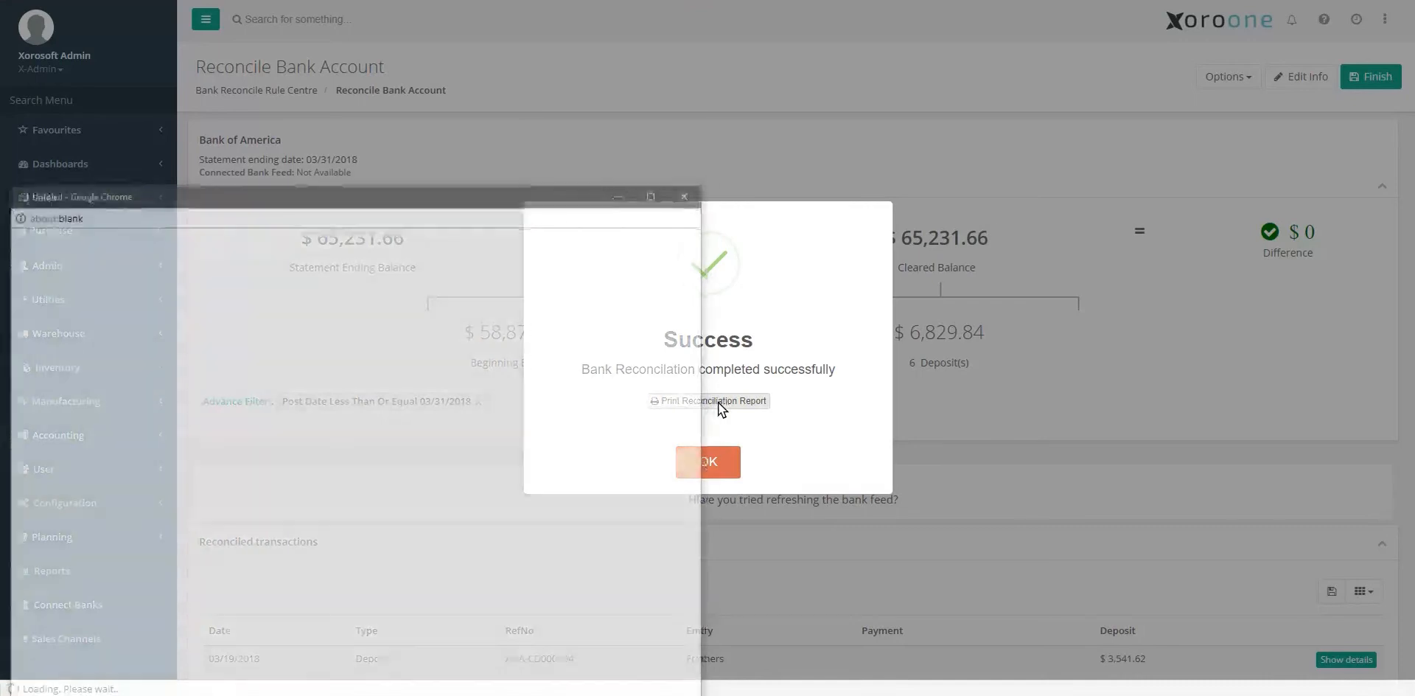
pyautogui.moveTo(562, 73); pyautogui.dragTo(621, 13)
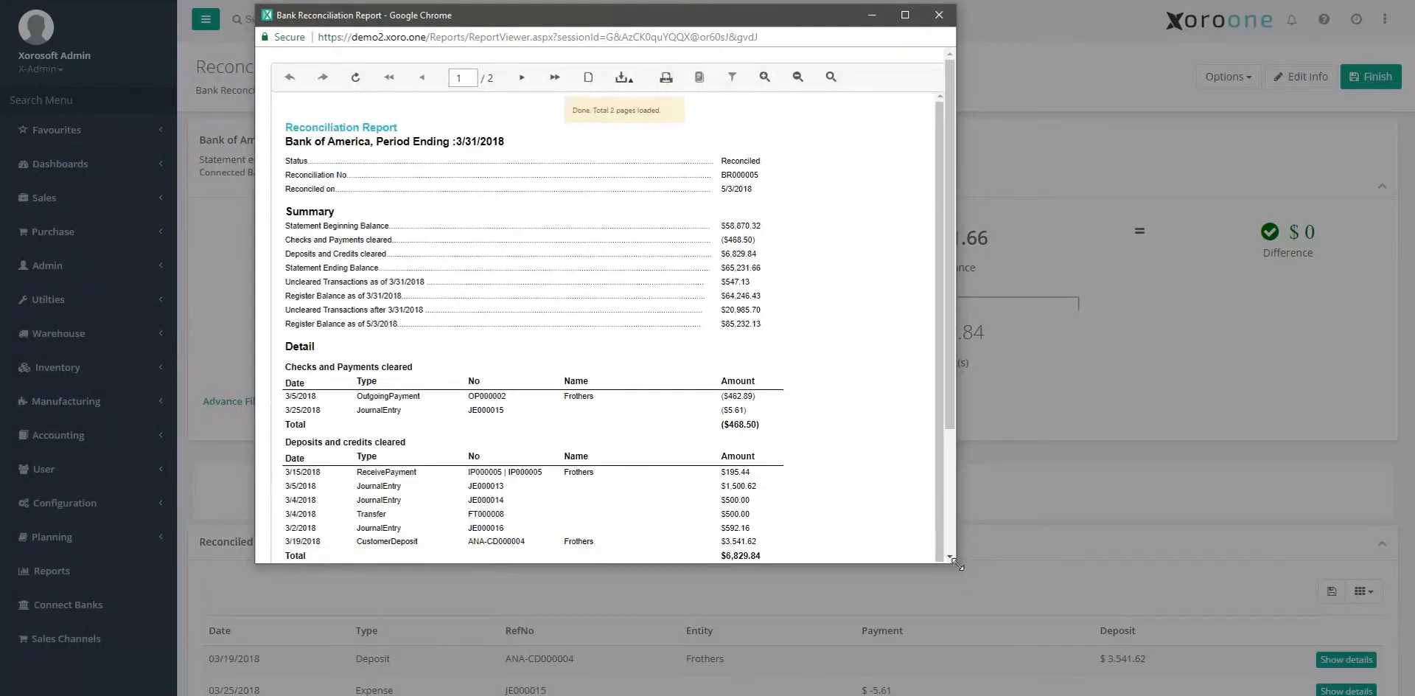
pyautogui.moveTo(961, 561); pyautogui.dragTo(1055, 598)
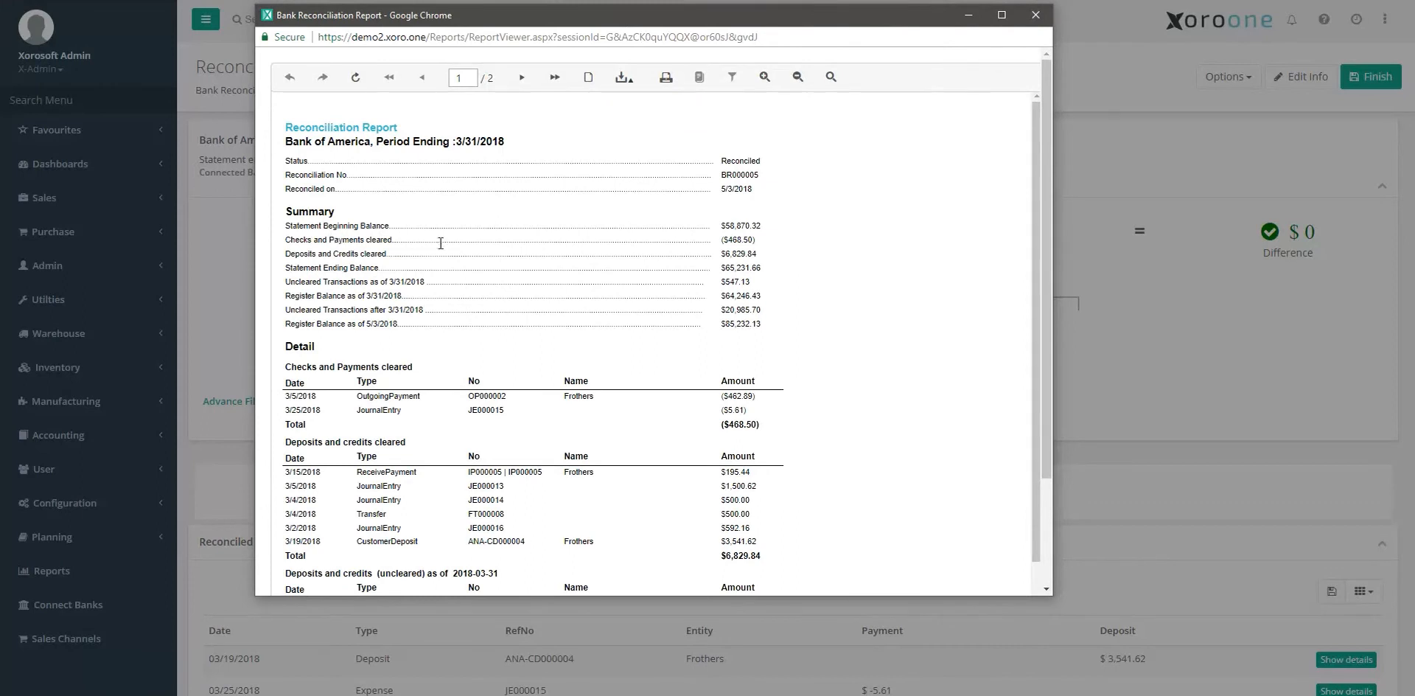
pyautogui.scroll(-3, 543, 246)
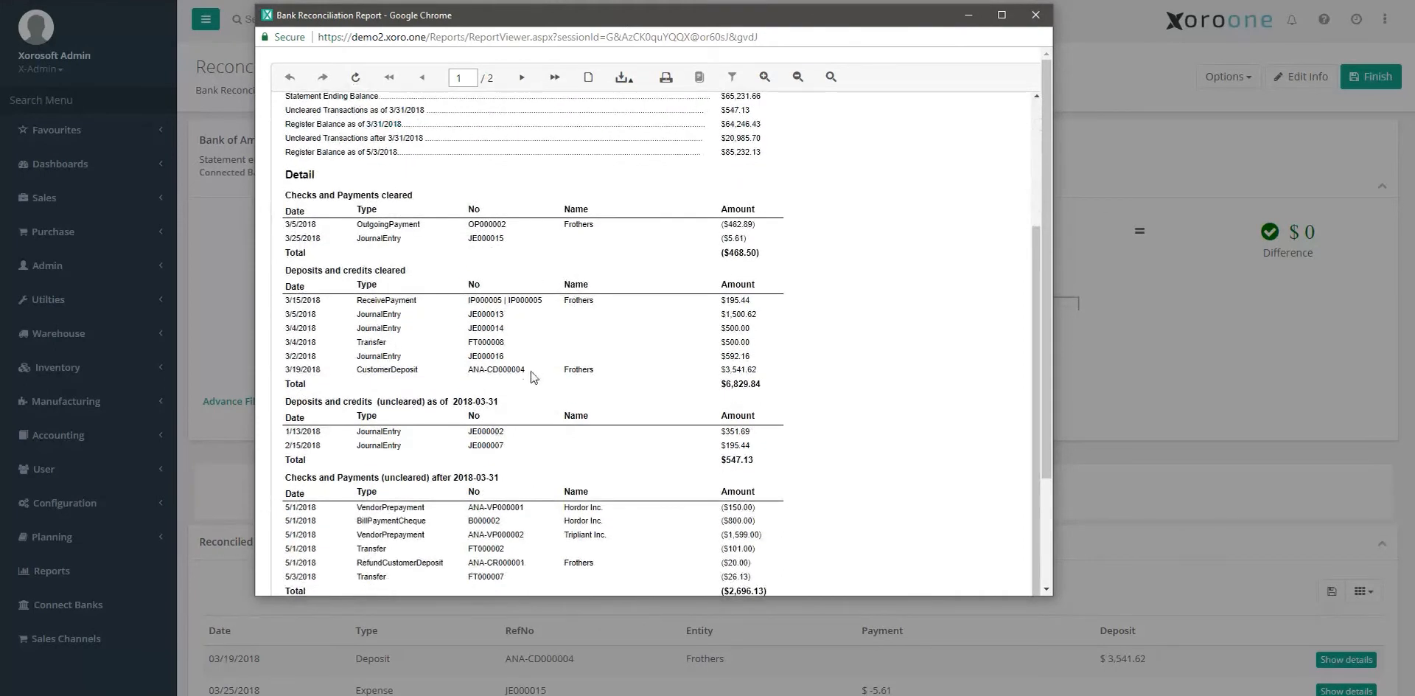
pyautogui.scroll(3, 527, 433)
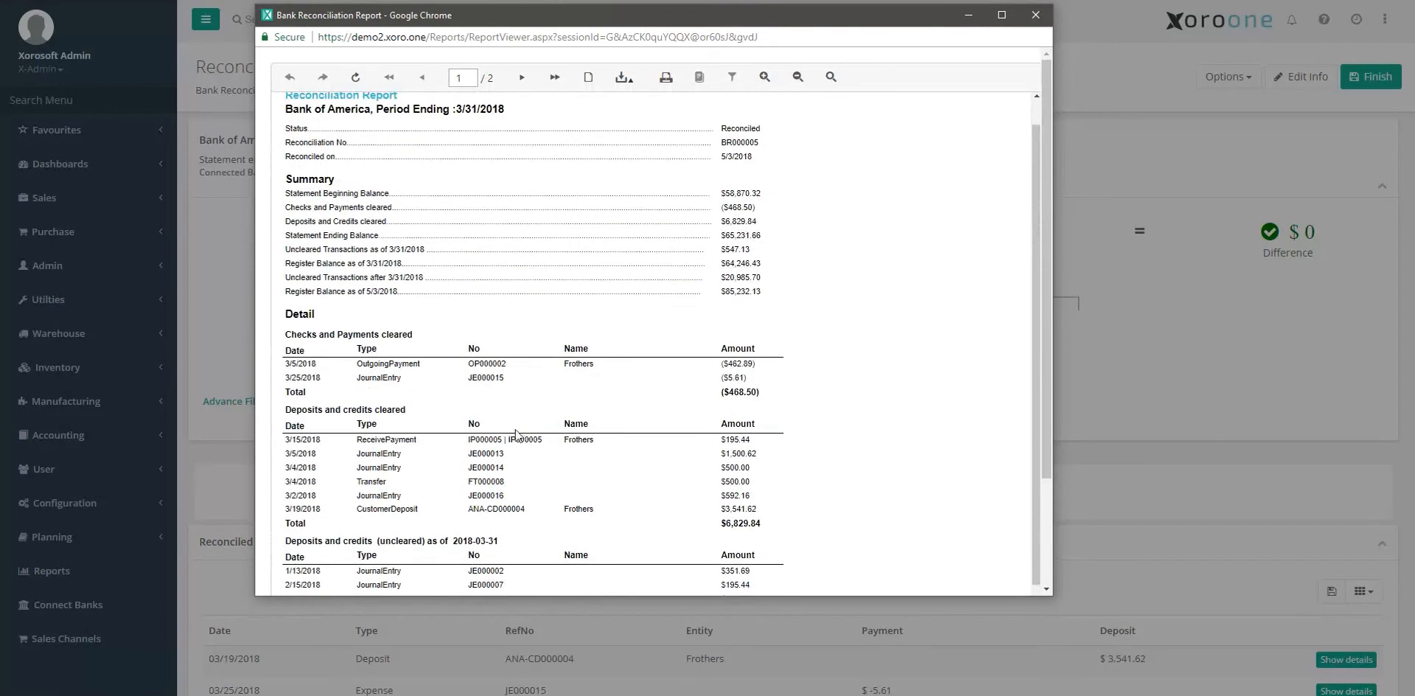
pyautogui.scroll(1, 478, 376)
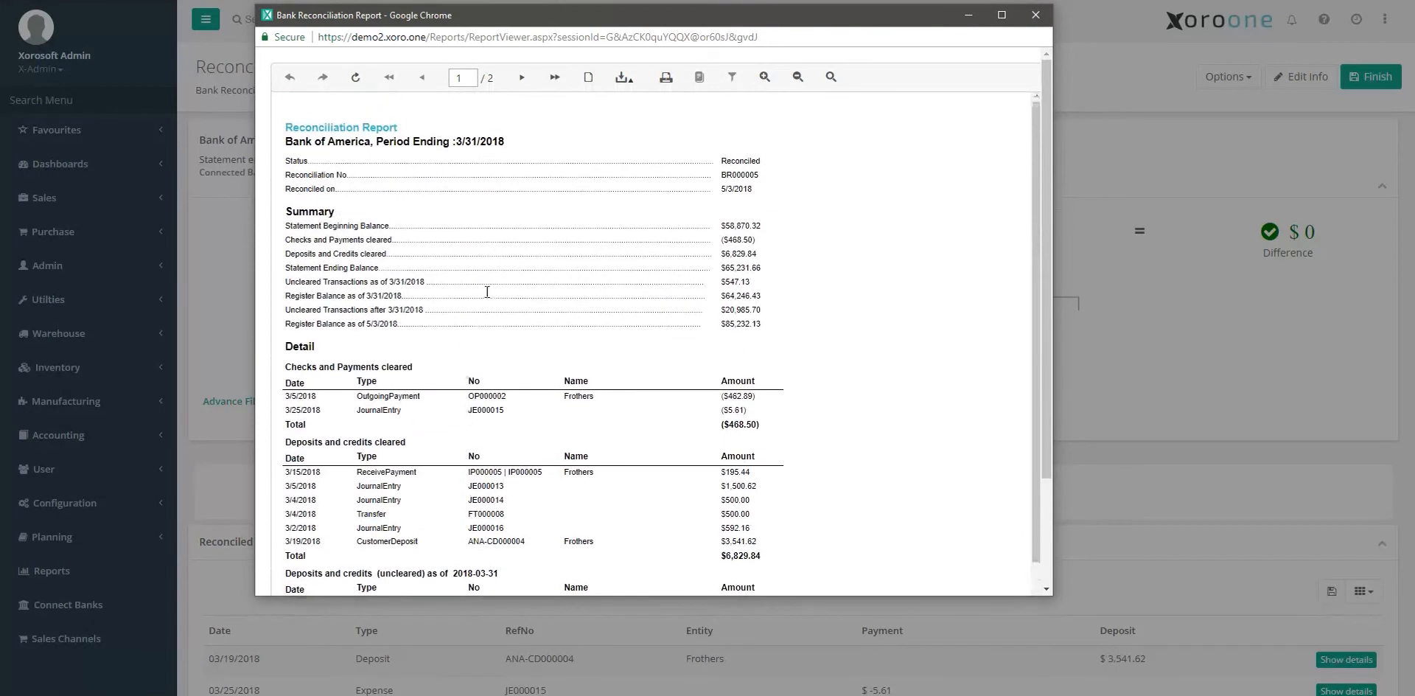
pyautogui.click(522, 77)
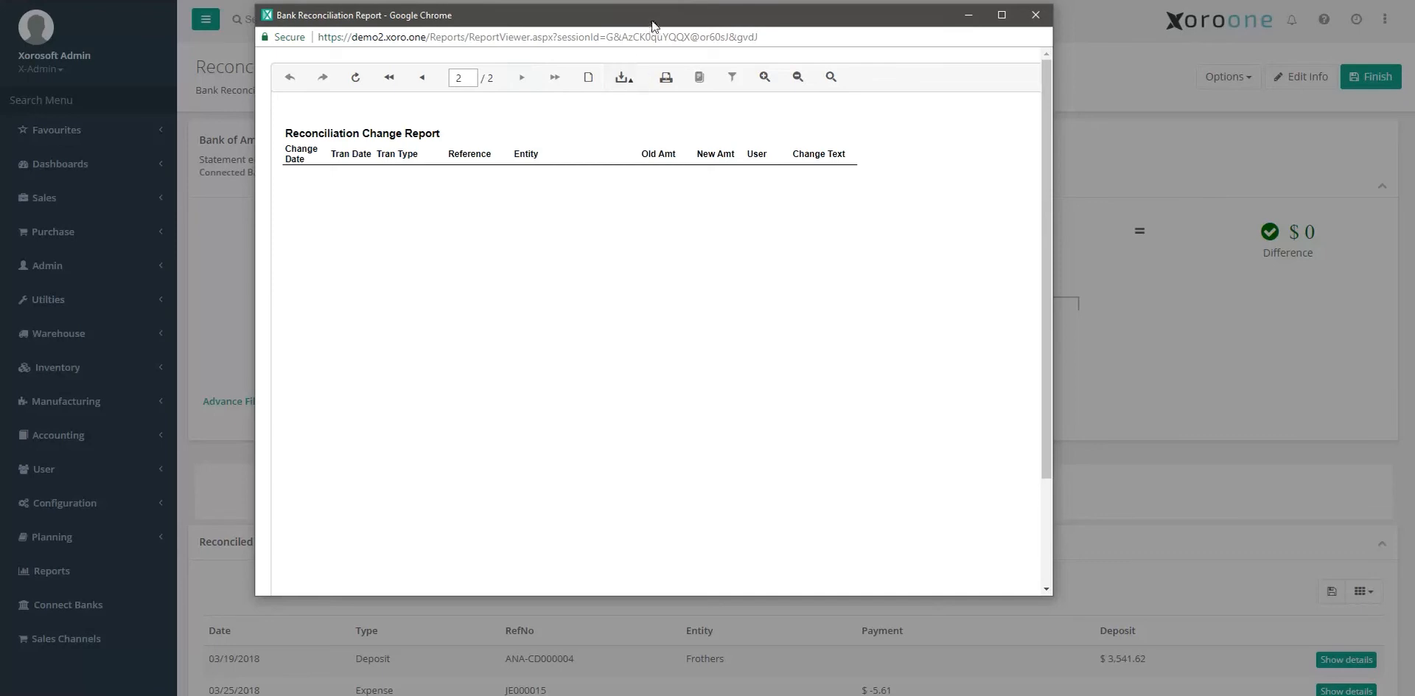
pyautogui.moveTo(652, 22); pyautogui.dragTo(645, 72)
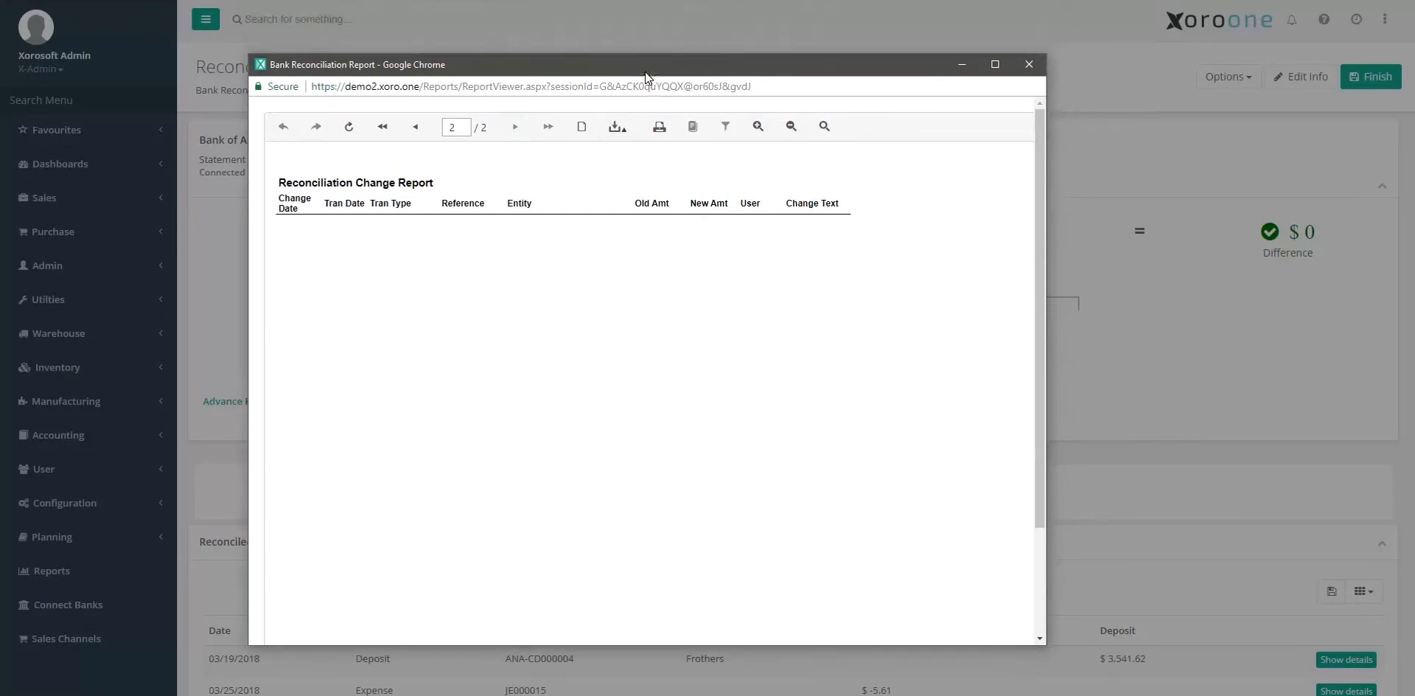
pyautogui.click(1031, 72)
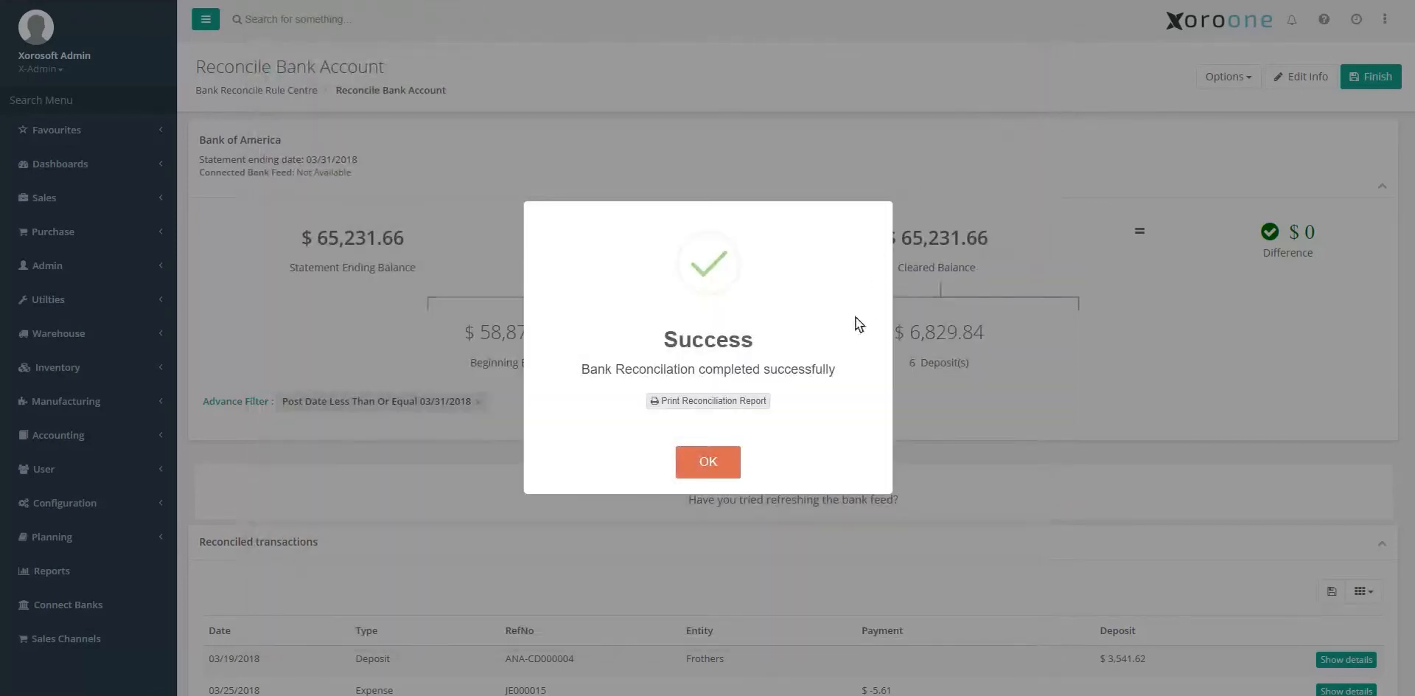
# Dismiss the completion message and list the Bank of America reconciliations in the Bank Reconciliation Centre
pyautogui.click(720, 462)
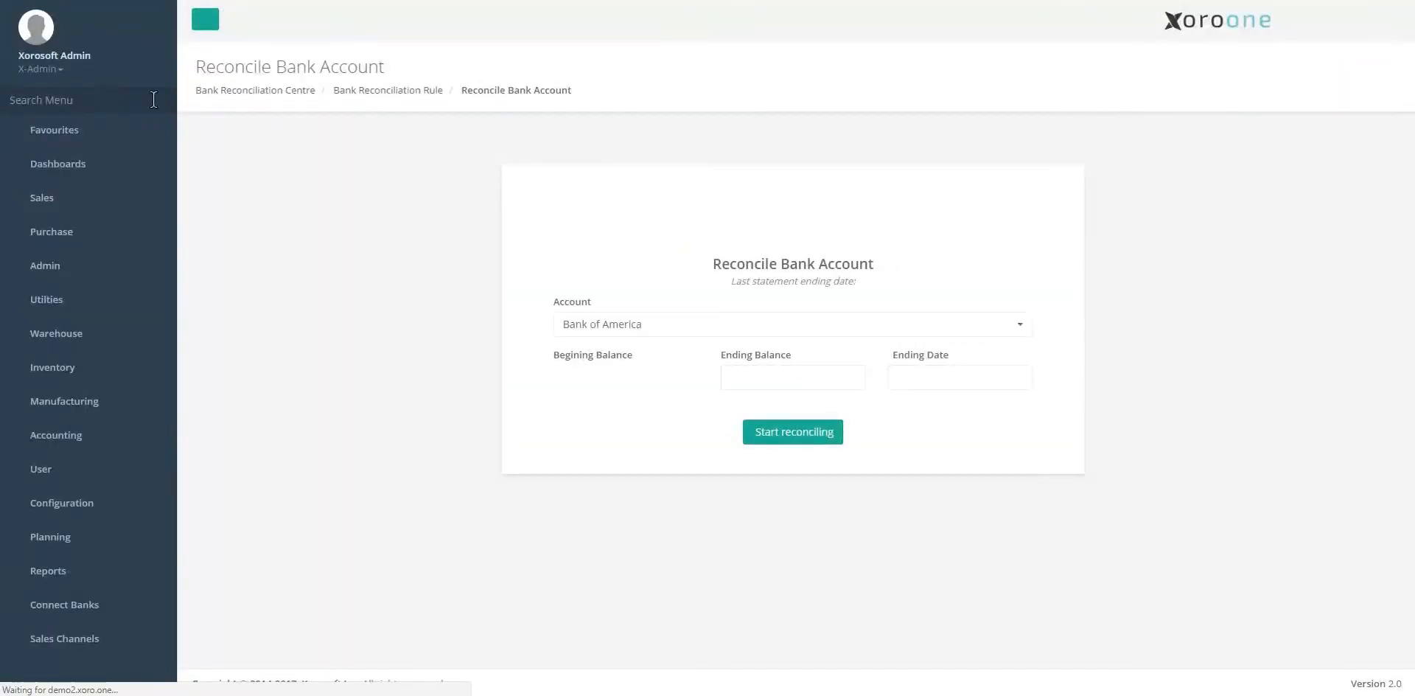
pyautogui.click(269, 99)
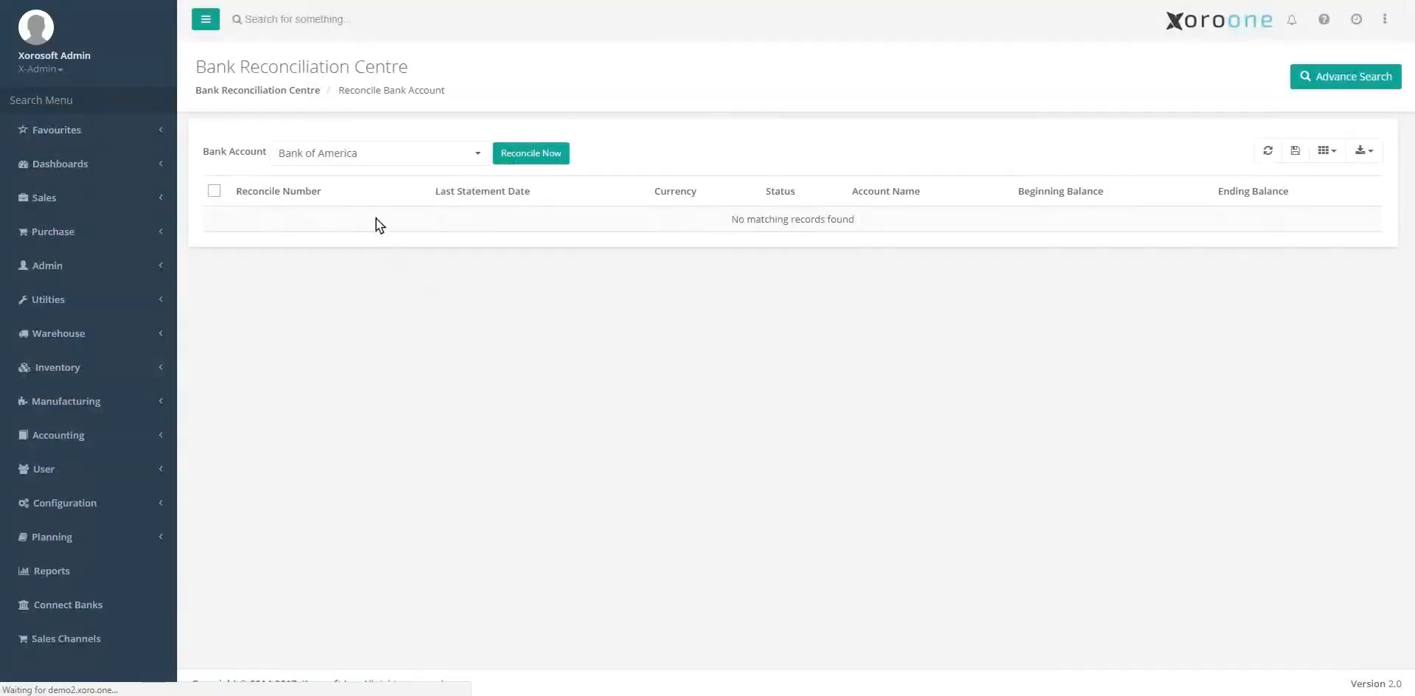
pyautogui.click(364, 155)
pyautogui.click(367, 154)
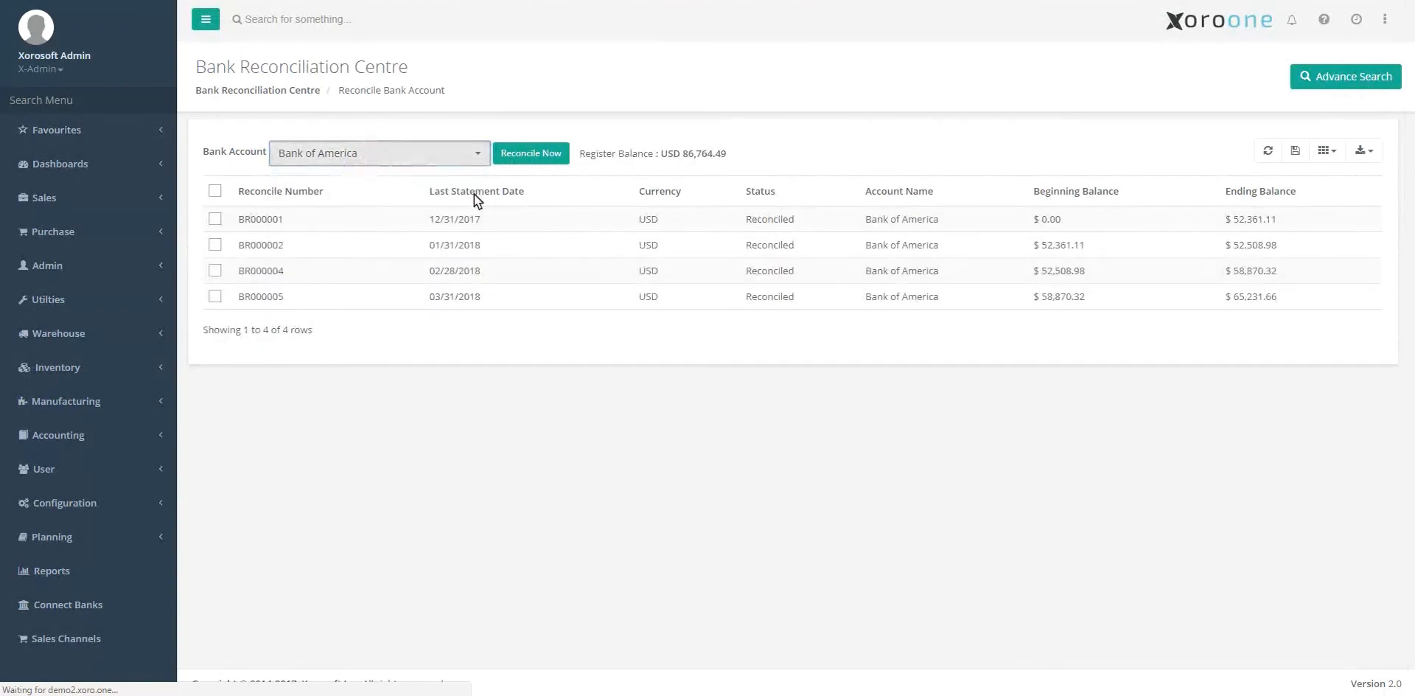
pyautogui.click(647, 357)
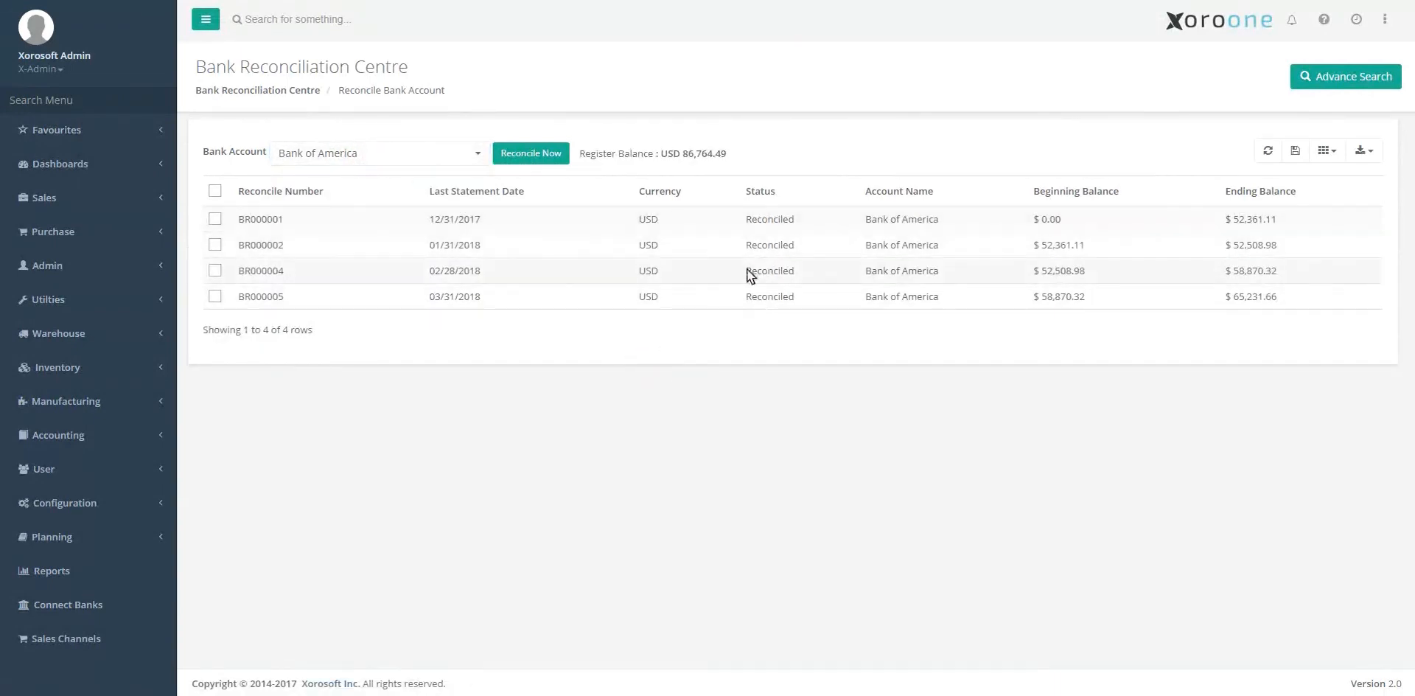